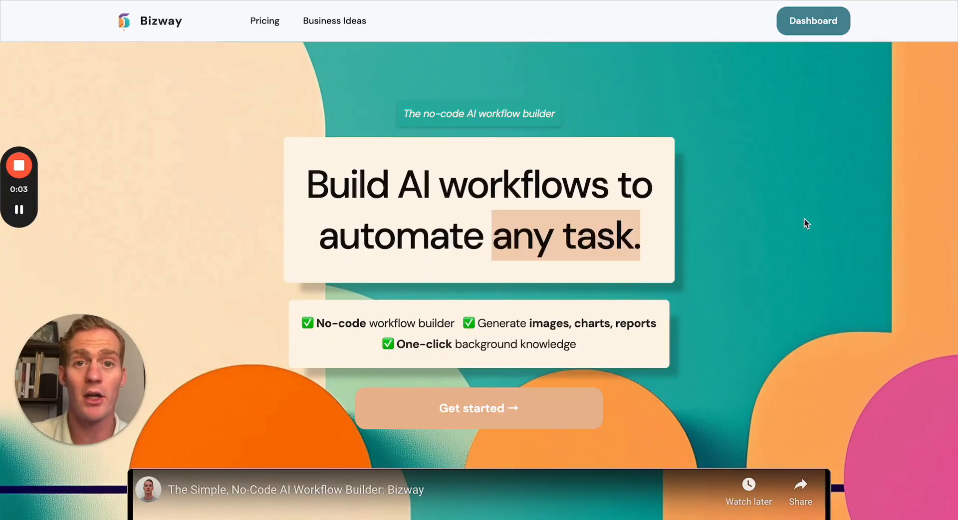
- Go to the Bizway dashboard and open the project named Bizway
left_click(816, 27)
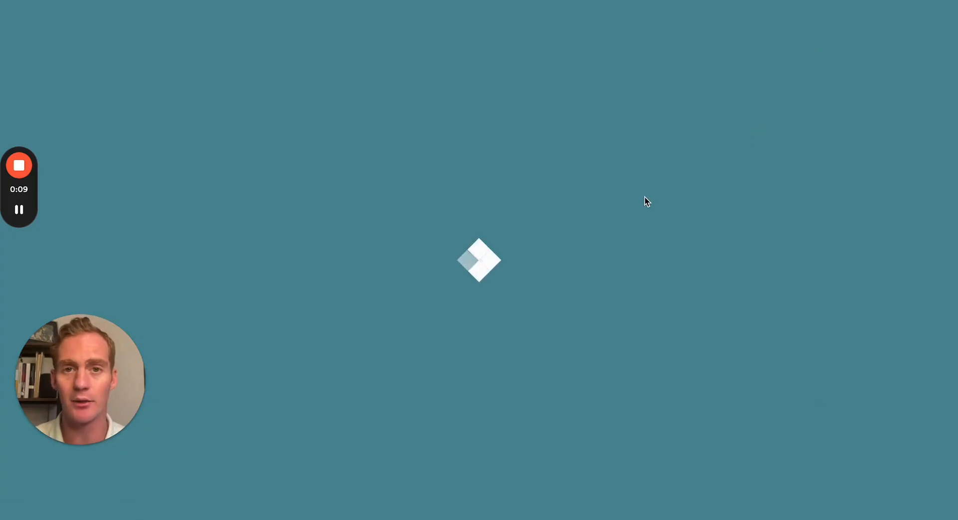
scroll(644, 196, "down", 8)
scroll(645, 196, "down", 5)
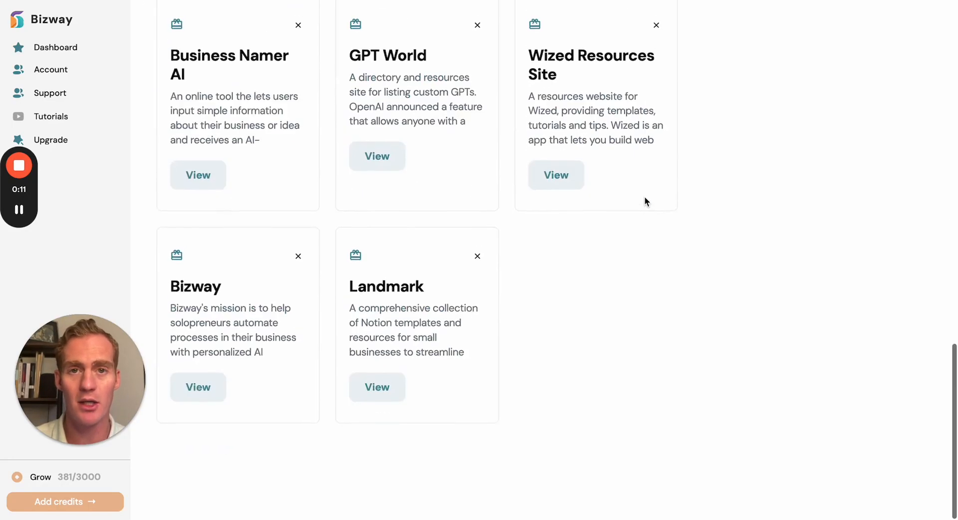
left_click(217, 393)
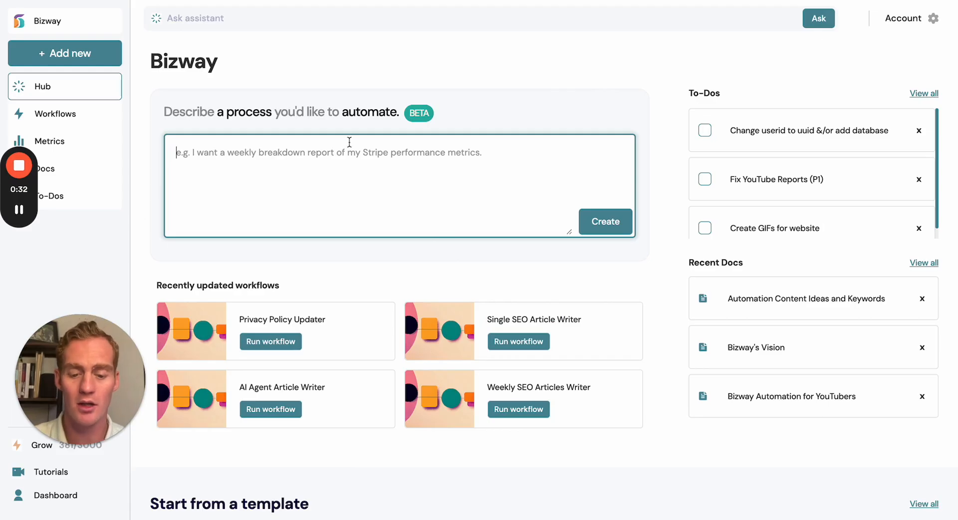
- Create a workflow from a description: SEO article from a given keyword or idea, plus a unique topic-based thumbnail in teal, orange and purple digital illustration style
type("I want")
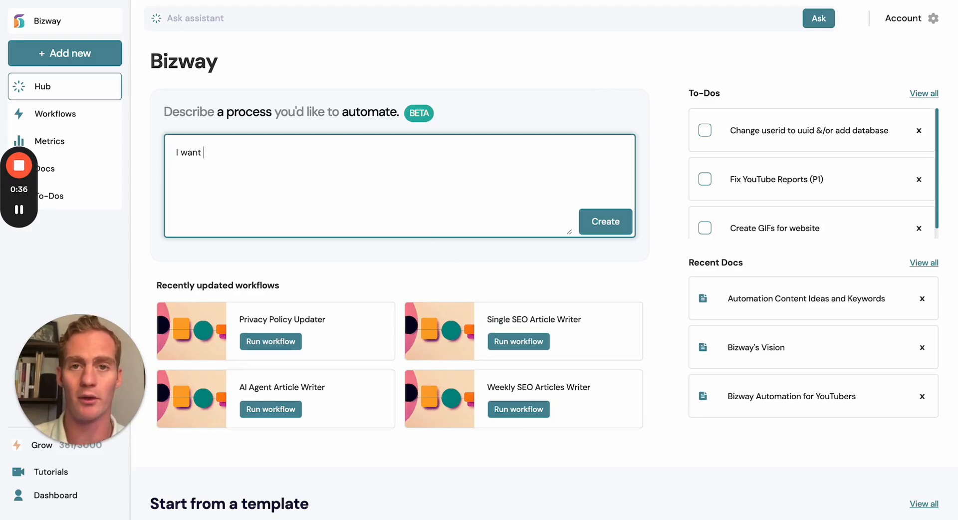
type("to create a workflow that writes an SEO article, based on a keyword or idea I give it. It should also generate a unique thumbnail based on the keyword topic, and use the colors teal, orange and purple in a digital illustration style.")
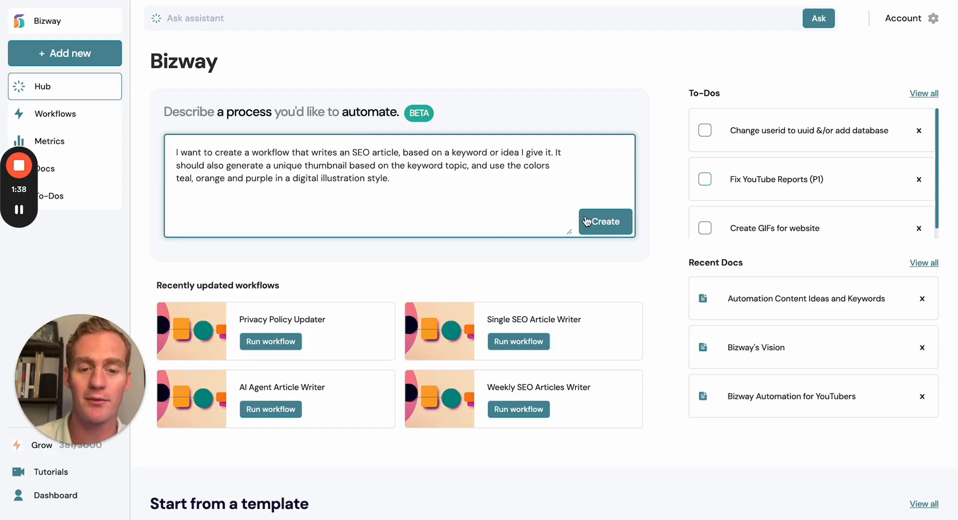
left_click(601, 226)
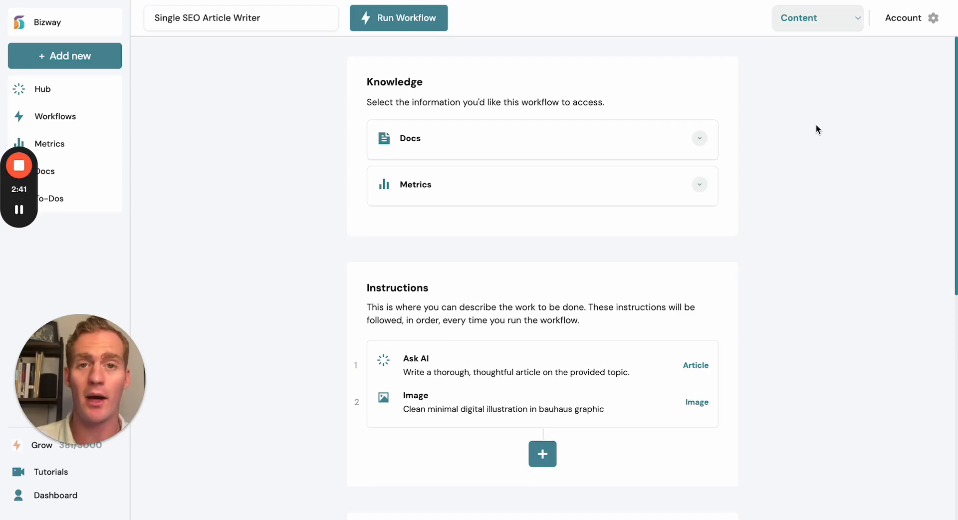
- Examine which docs the Single SEO Article Writer workflow can use as knowledge and which instruction modules it contains
left_click(676, 147)
scroll(462, 241, "down", 12)
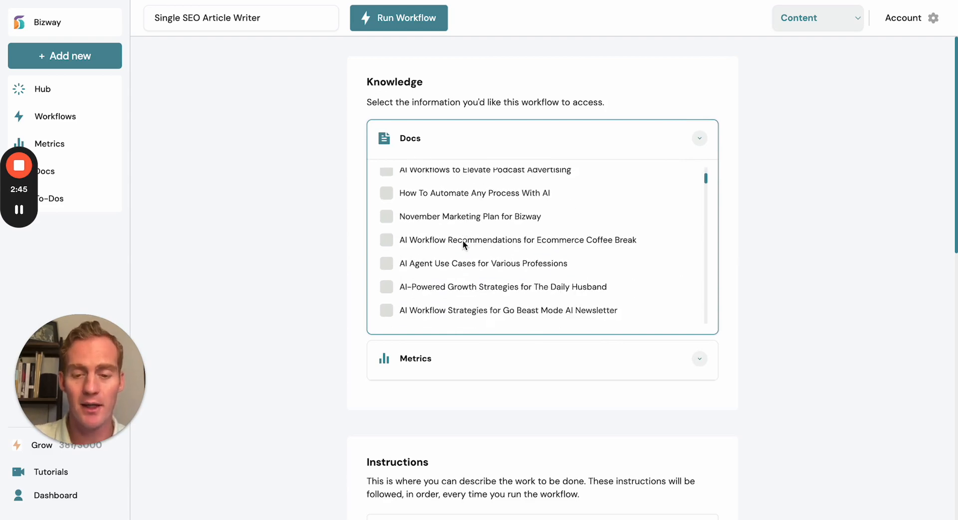
scroll(462, 240, "down", 15)
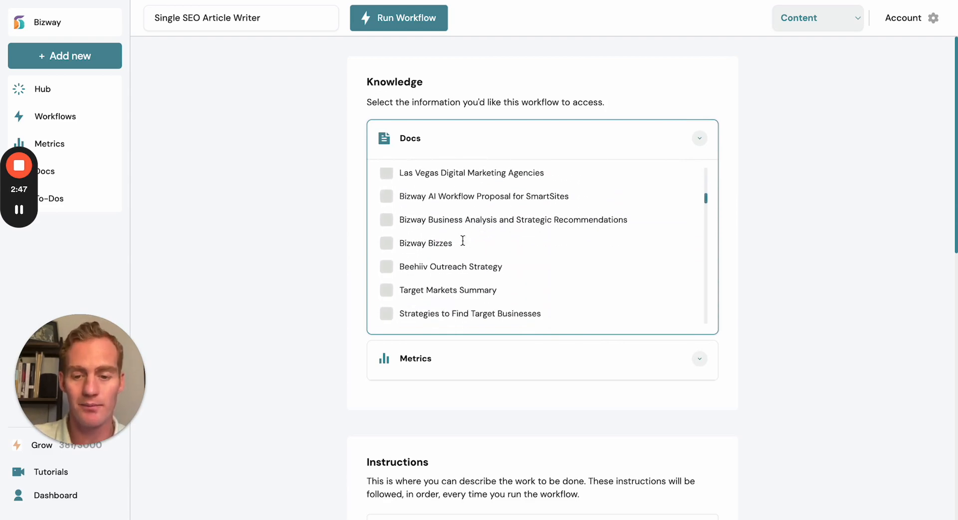
scroll(462, 240, "down", 3)
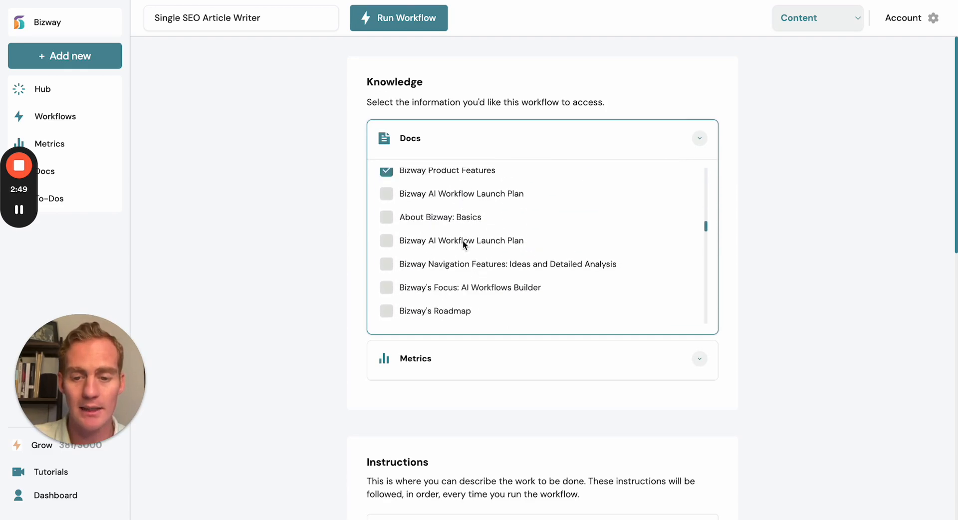
scroll(462, 240, "up", 5)
scroll(463, 240, "up", 15)
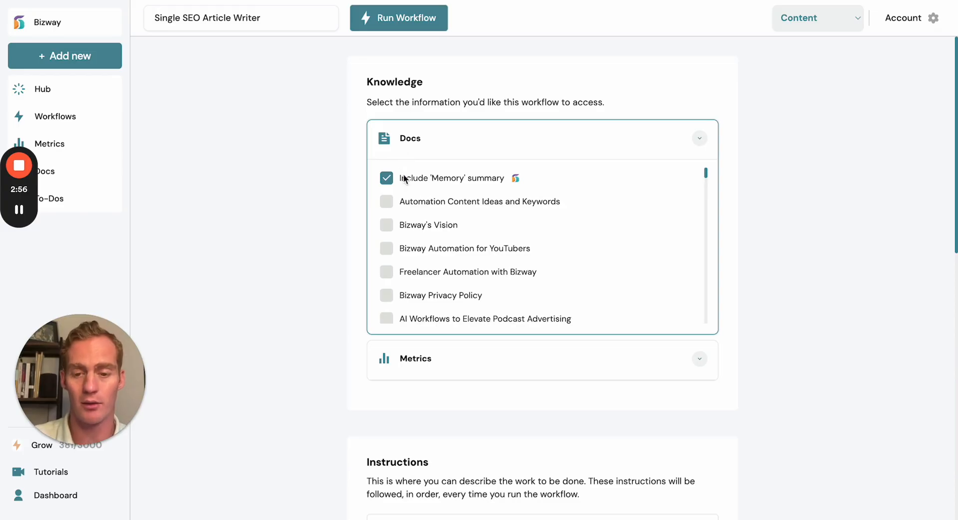
left_click(431, 143)
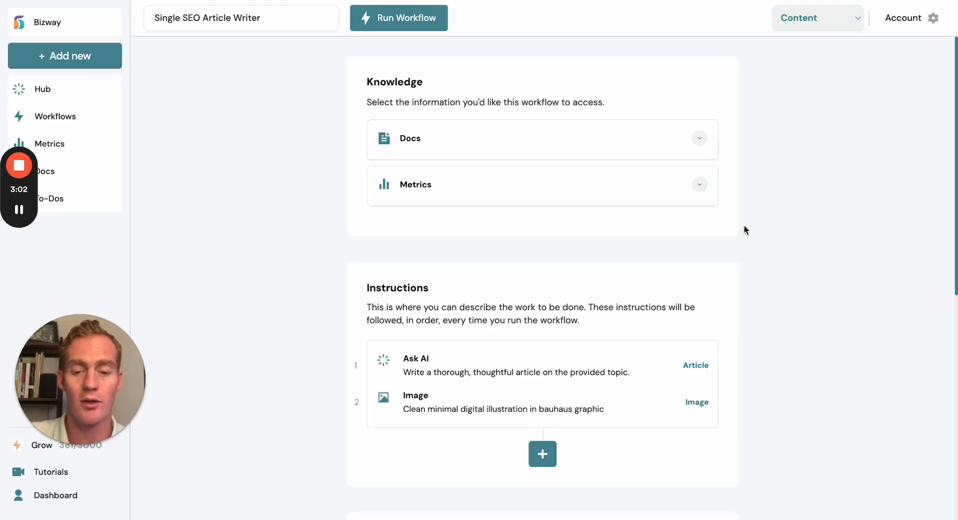
scroll(744, 229, "down", 2)
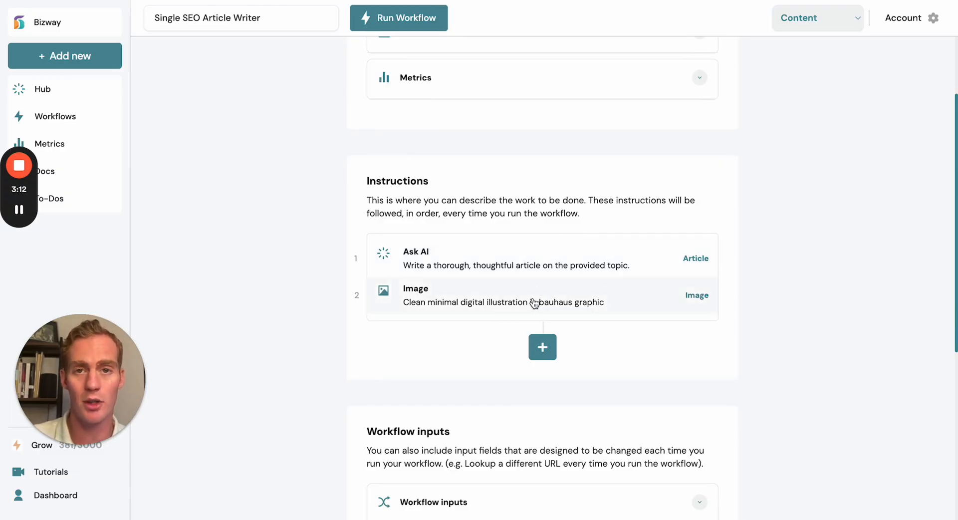
scroll(756, 239, "up", 2)
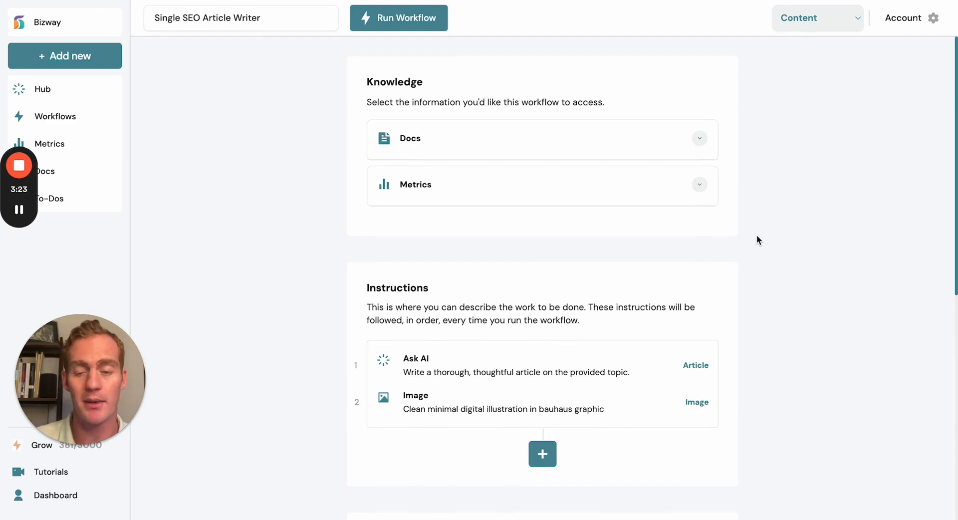
scroll(757, 236, "down", 1)
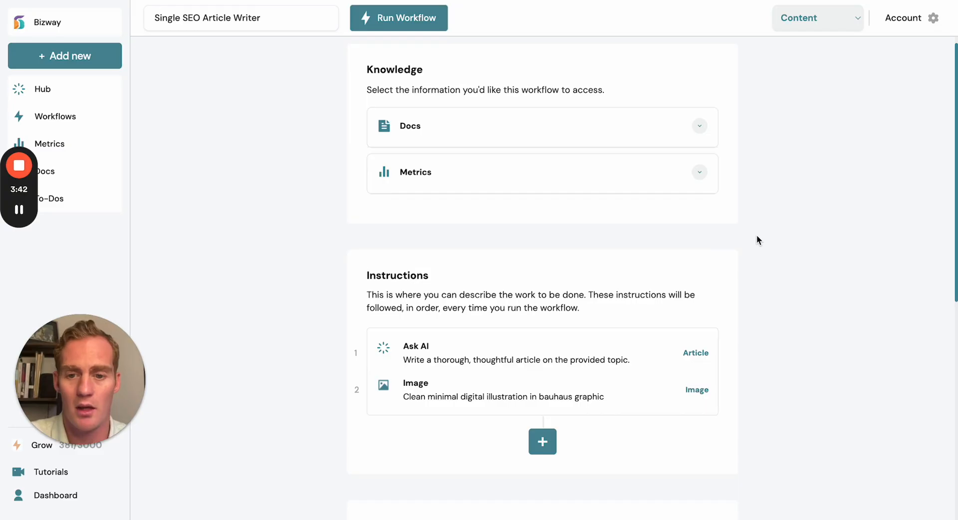
- Try including the SEO Content Example doc in the workflow's knowledge and deselect it again
left_click(652, 138)
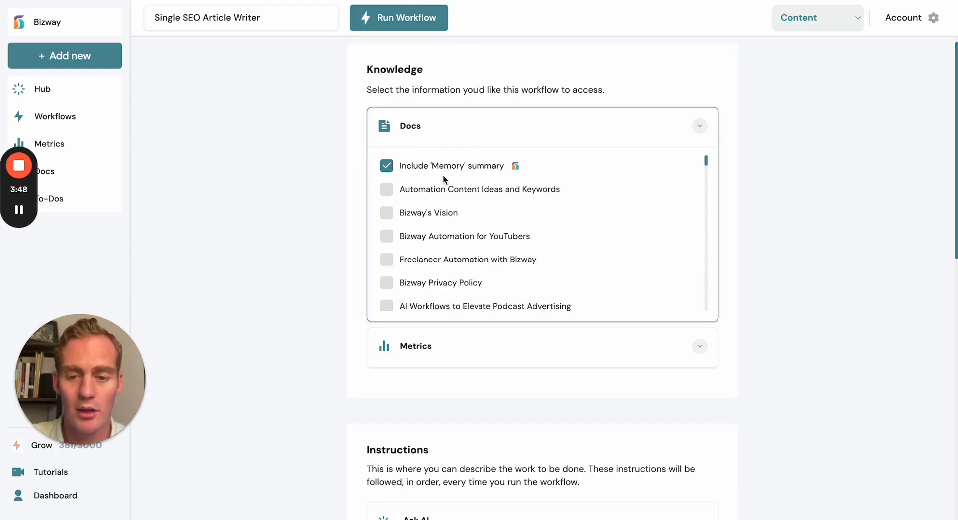
scroll(446, 206, "down", 1)
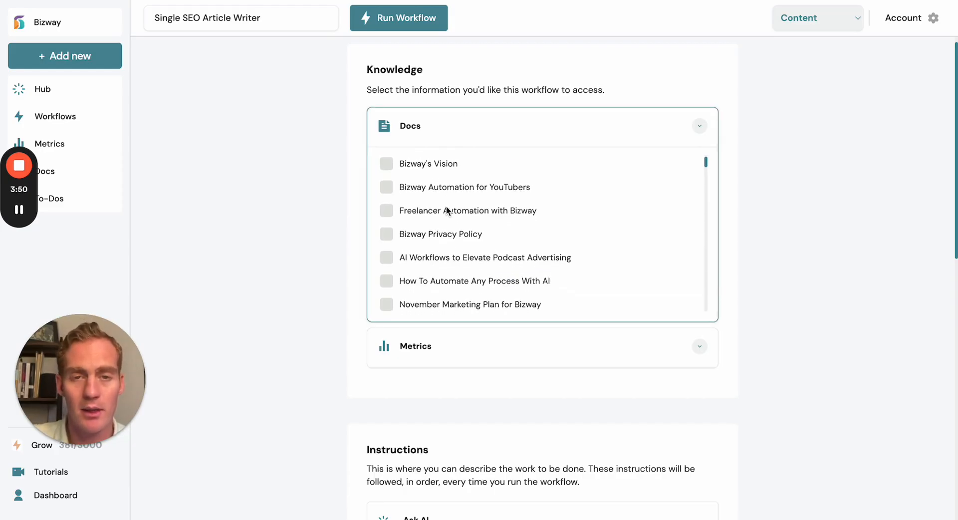
scroll(447, 207, "up", 1)
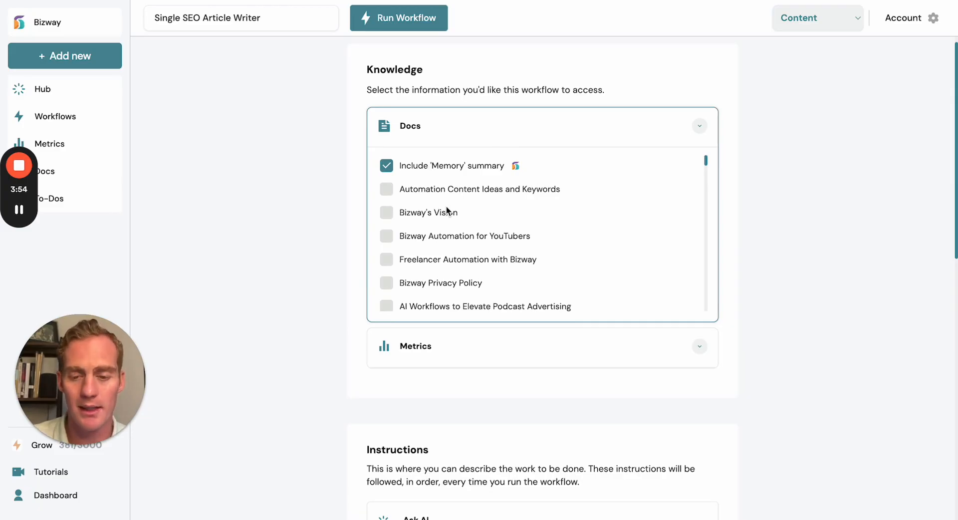
scroll(446, 210, "down", 1)
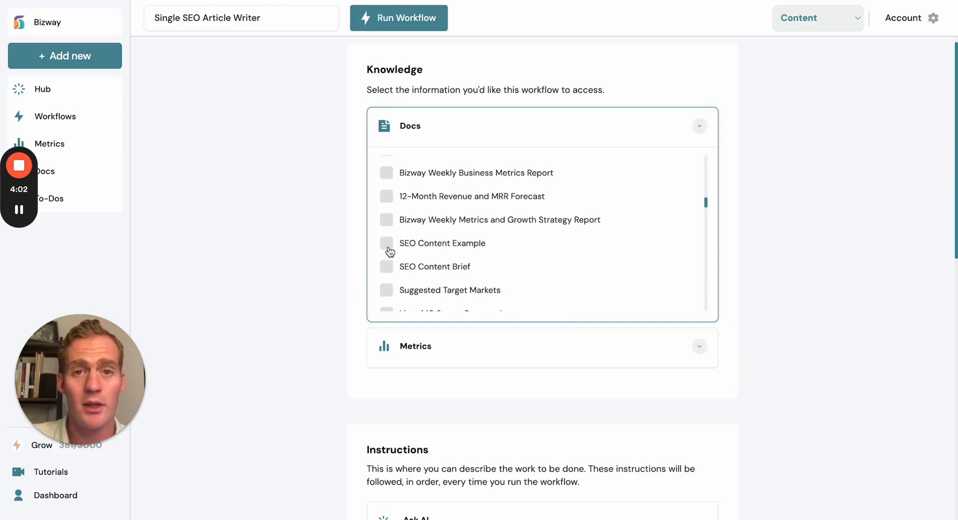
left_click(389, 248)
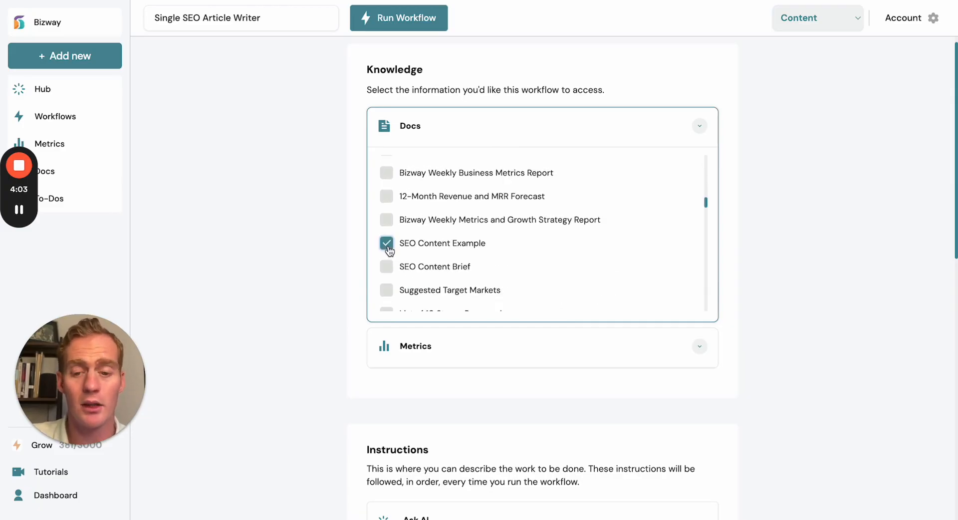
left_click(437, 246)
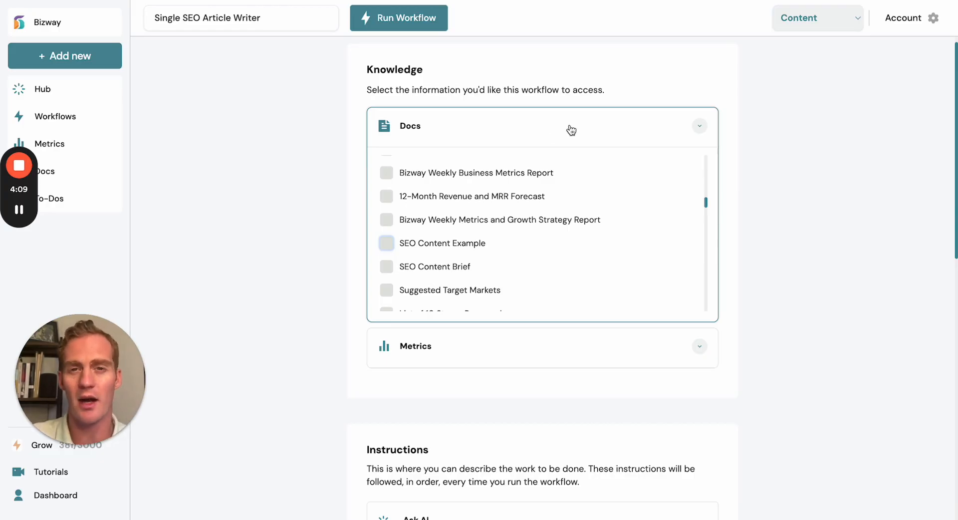
- Open the Ask AI module and review its instruction, output and result name
scroll(757, 191, "down", 6)
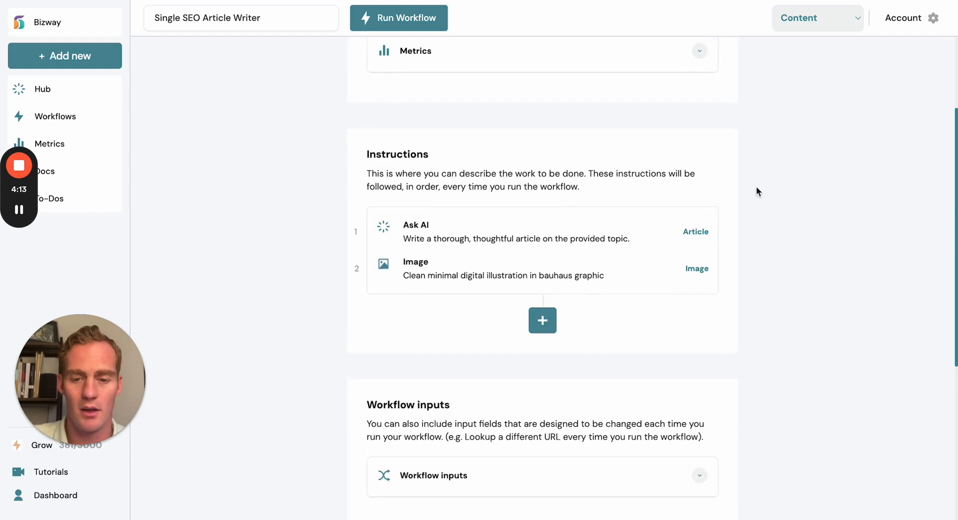
left_click(552, 232)
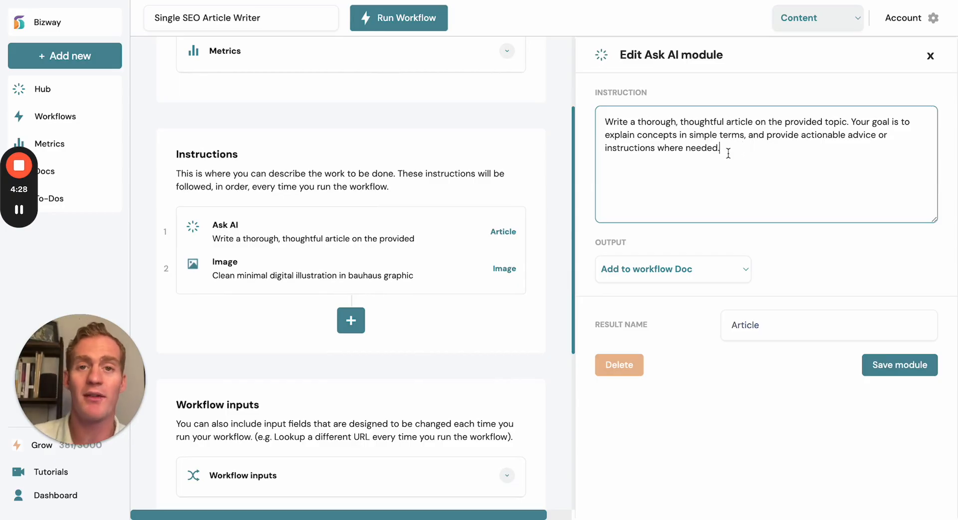
left_click(769, 325)
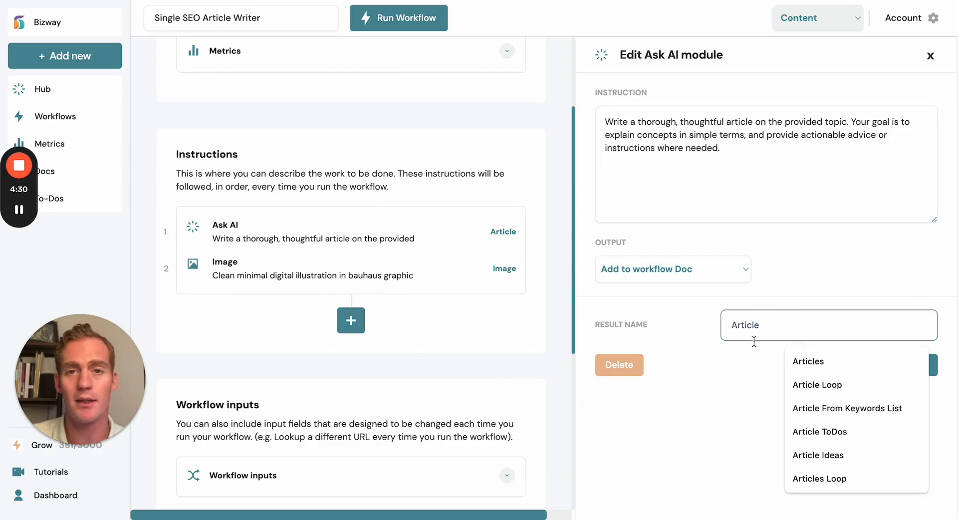
left_click(743, 364)
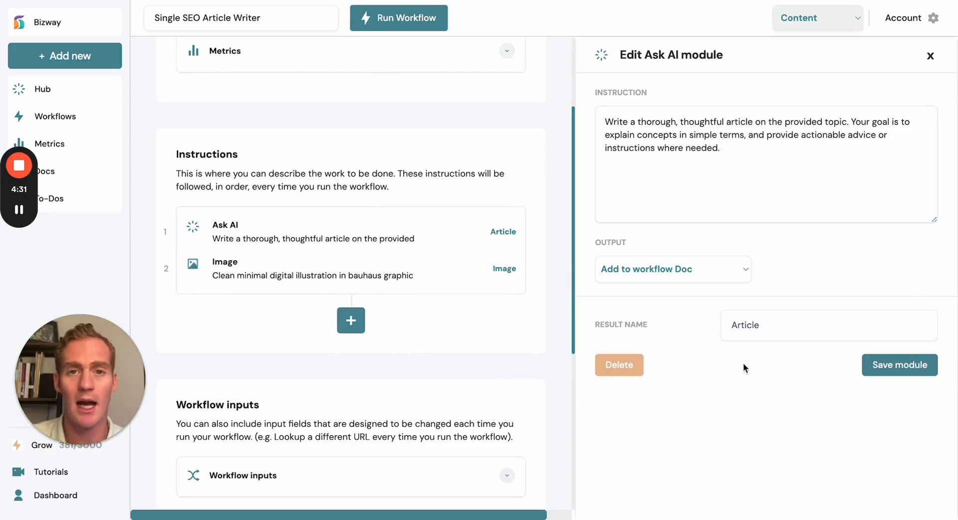
left_click(658, 128)
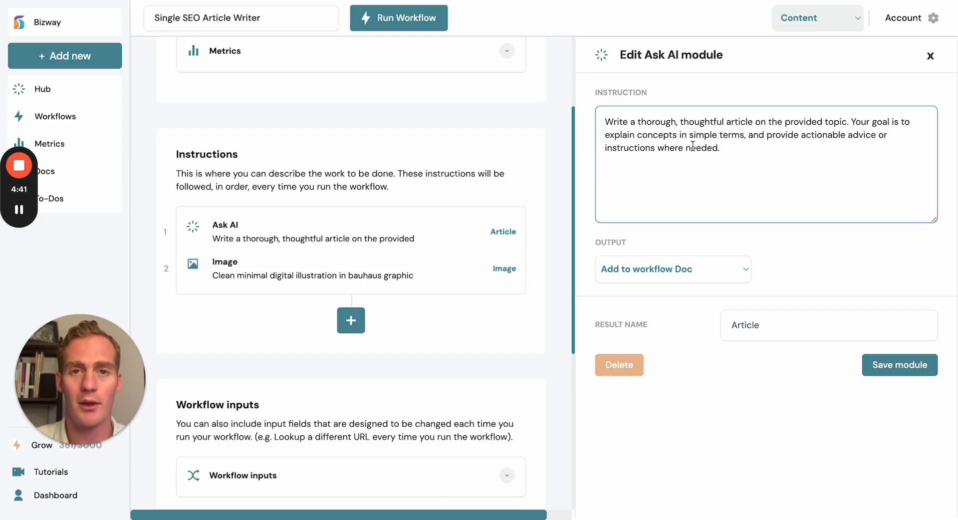
- Open the Image module and review its illustration prompt
left_click(405, 270)
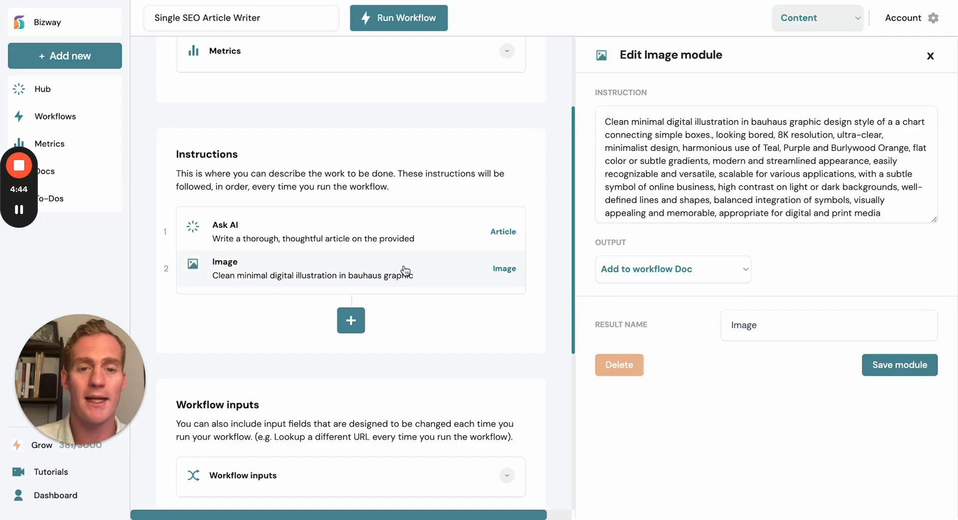
left_click(608, 186)
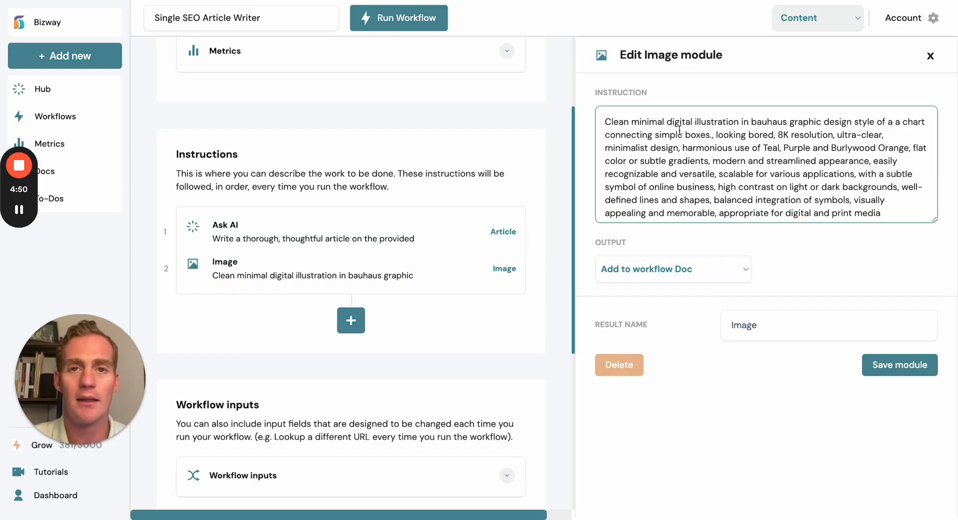
left_click(727, 134)
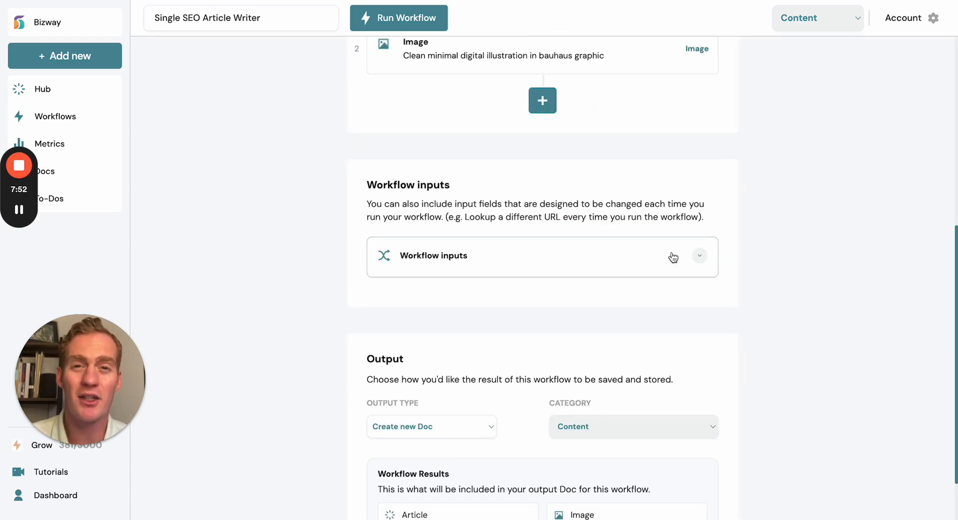
- Review the workflow input options and preview the text guidance field in the run form without running the workflow
left_click(699, 256)
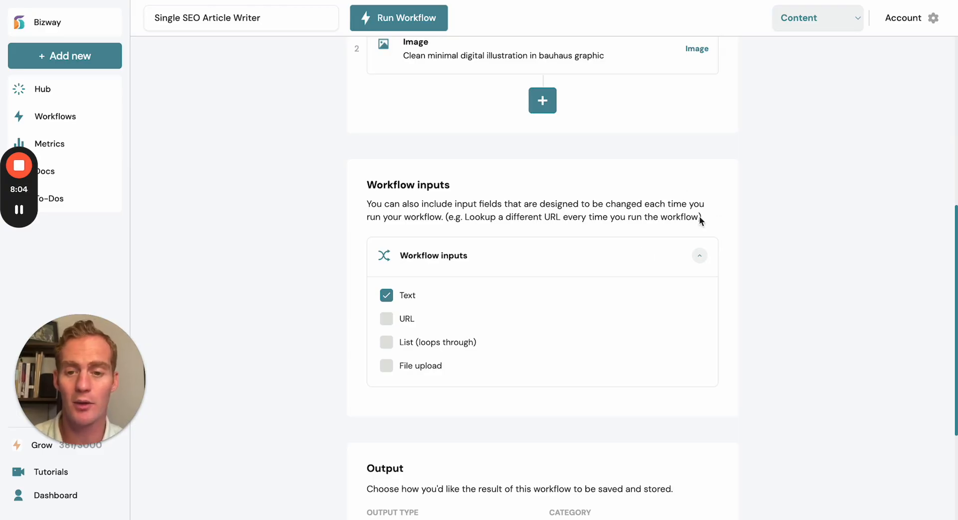
left_click(434, 28)
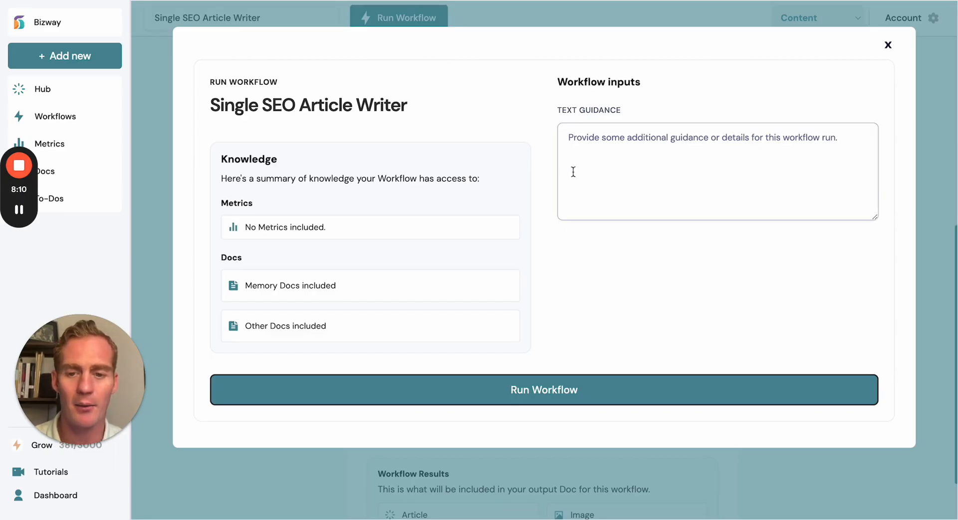
left_click(600, 138)
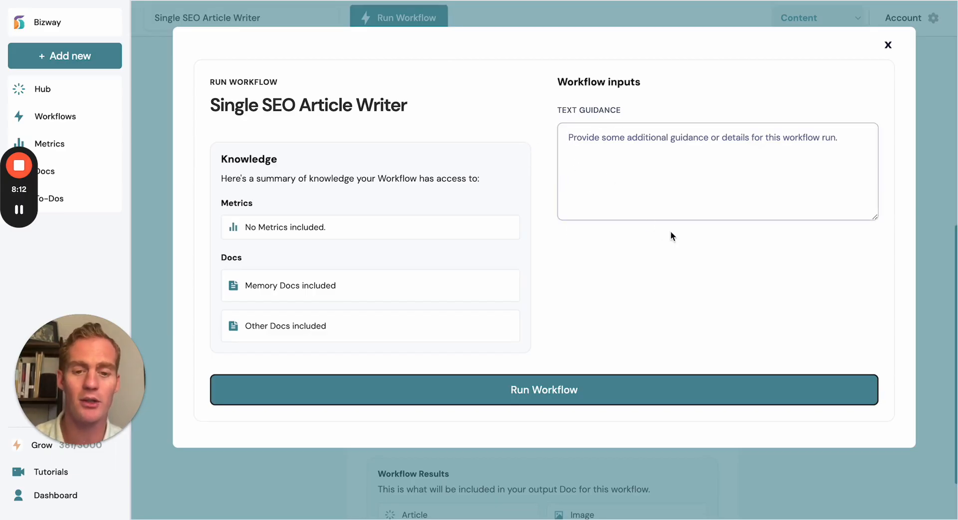
left_click(888, 44)
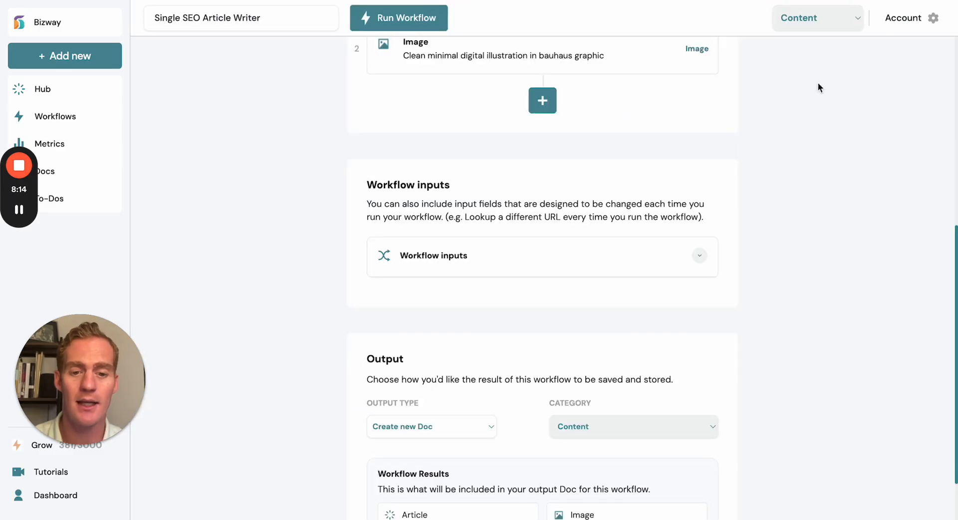
- Enable the File upload workflow input and preview the run form without running the workflow
left_click(454, 265)
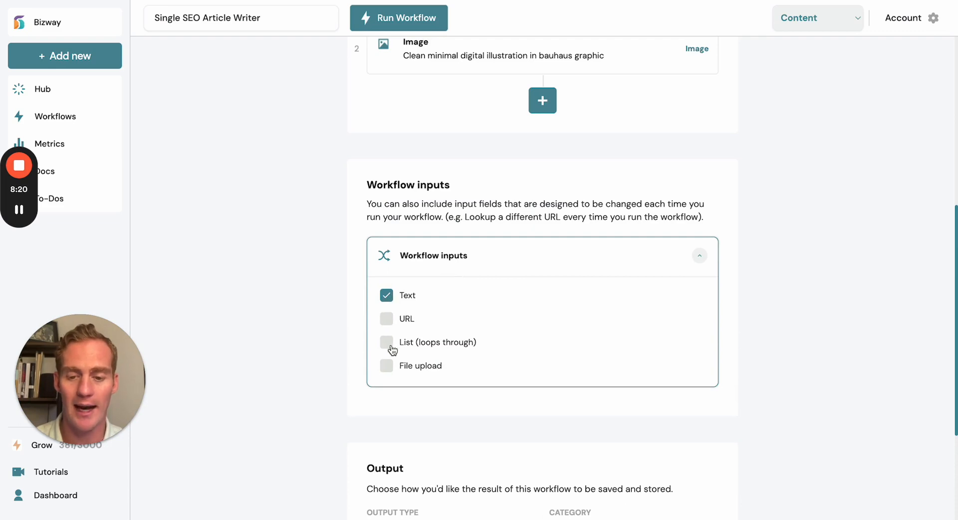
left_click(389, 368)
left_click(428, 18)
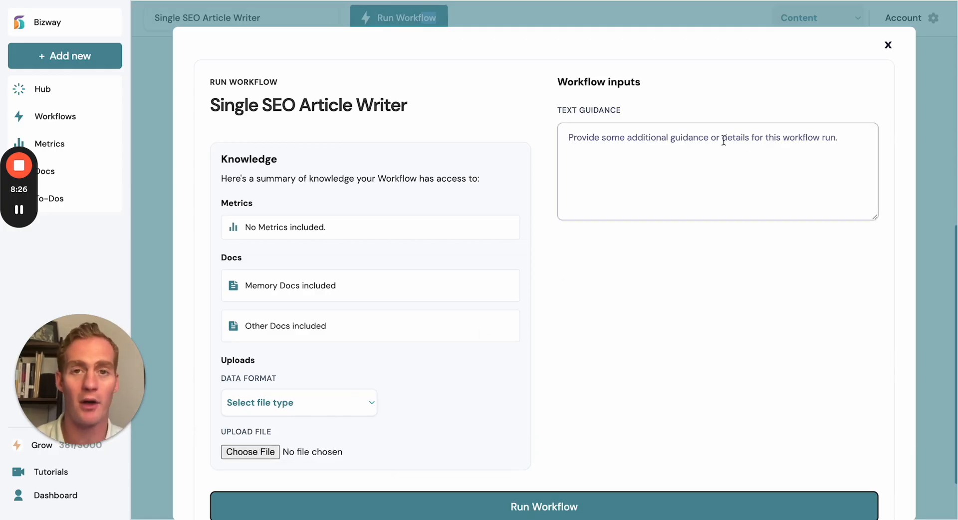
left_click(887, 45)
left_click(490, 272)
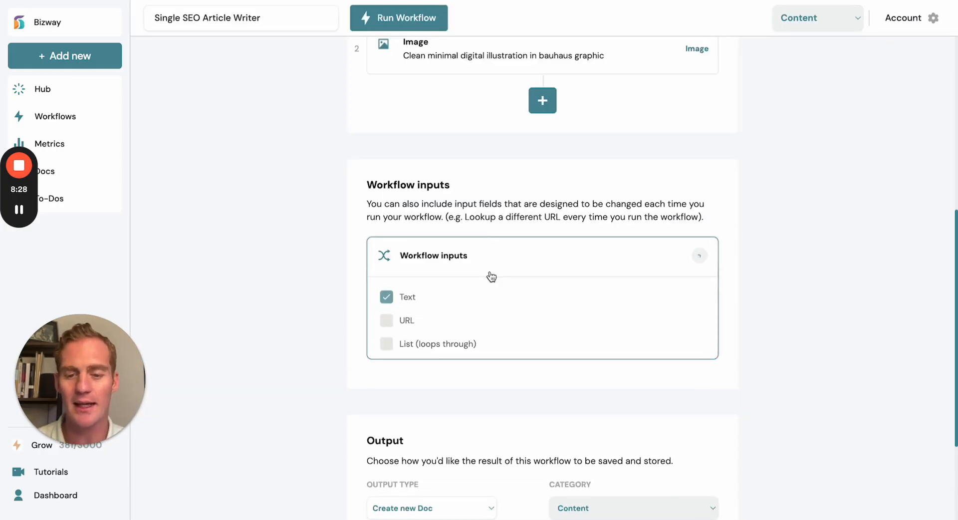
left_click(513, 260)
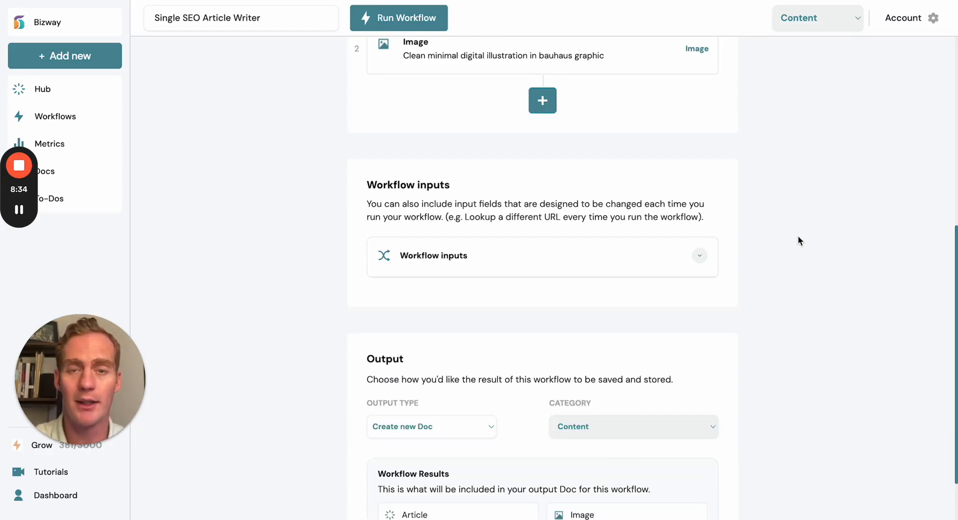
- Review the available output types and look over the workflow's knowledge, instructions and input sections
scroll(798, 236, "down", 2)
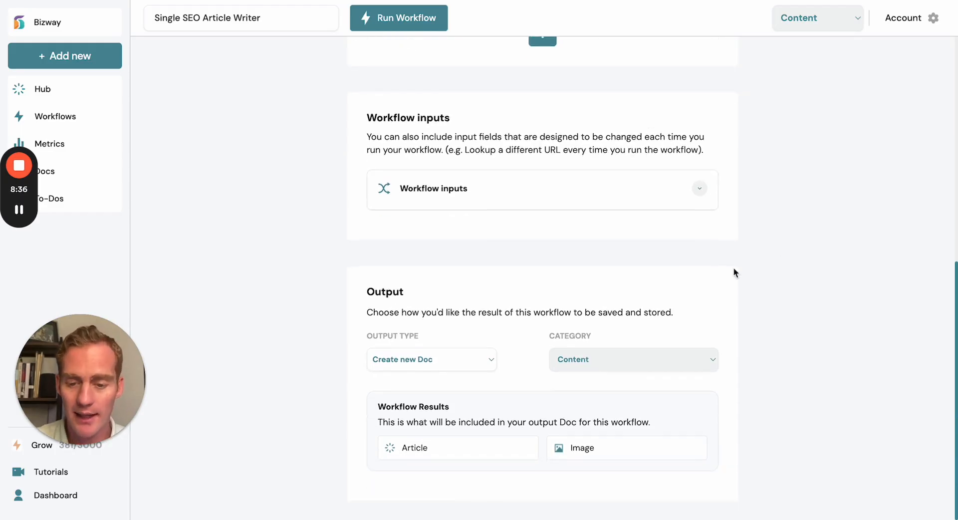
left_click(419, 359)
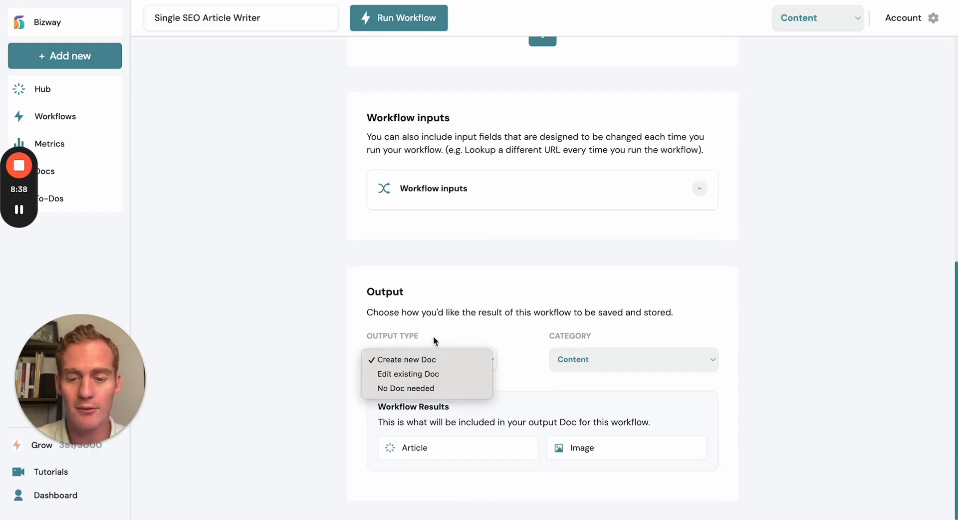
left_click(438, 337)
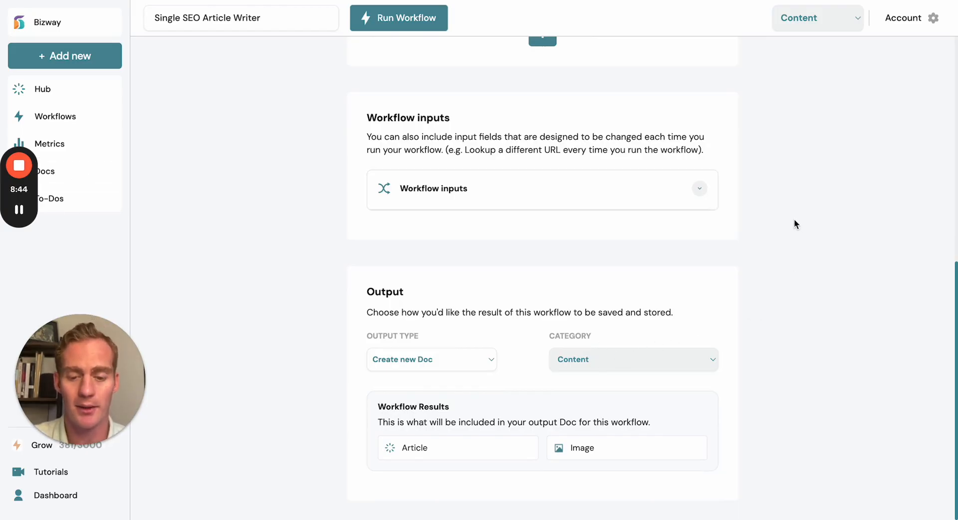
scroll(794, 219, "up", 8)
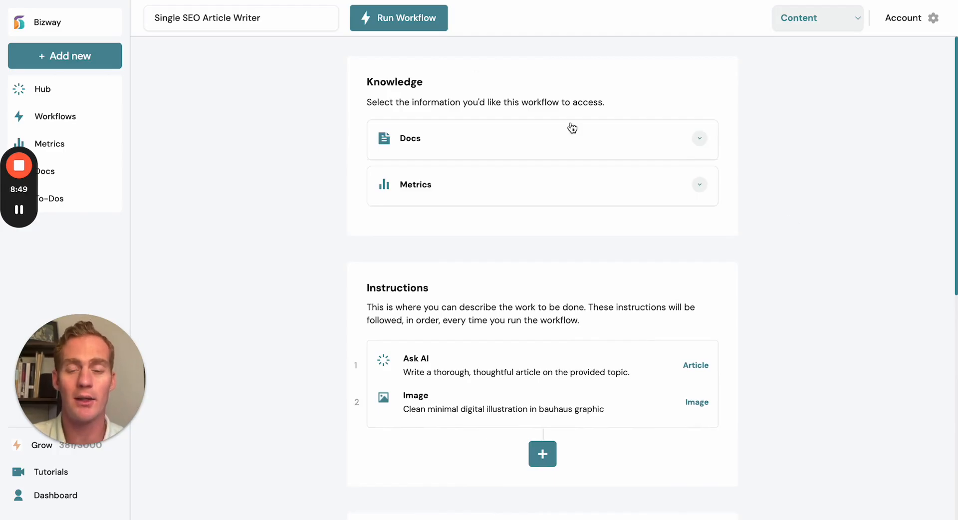
scroll(423, 257, "down", 2)
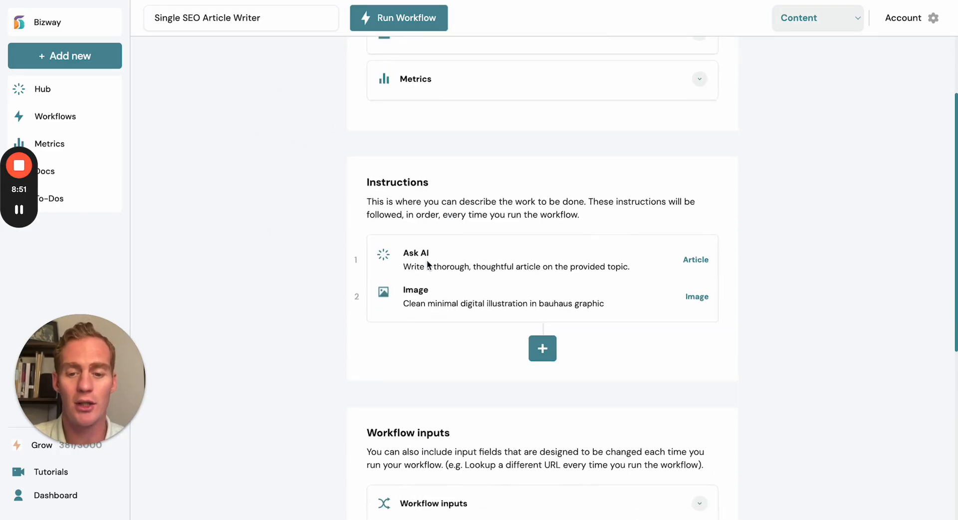
scroll(545, 278, "down", 4)
scroll(543, 276, "down", 3)
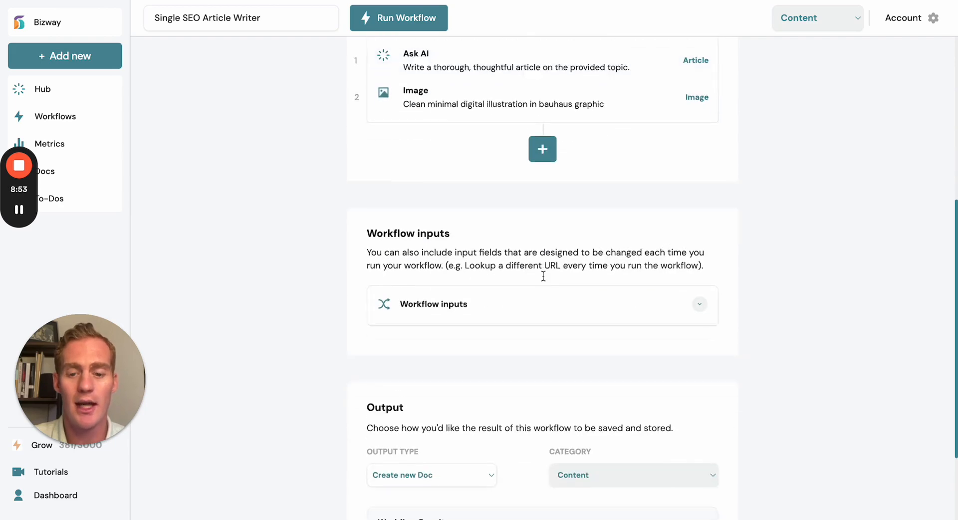
scroll(542, 275, "up", 8)
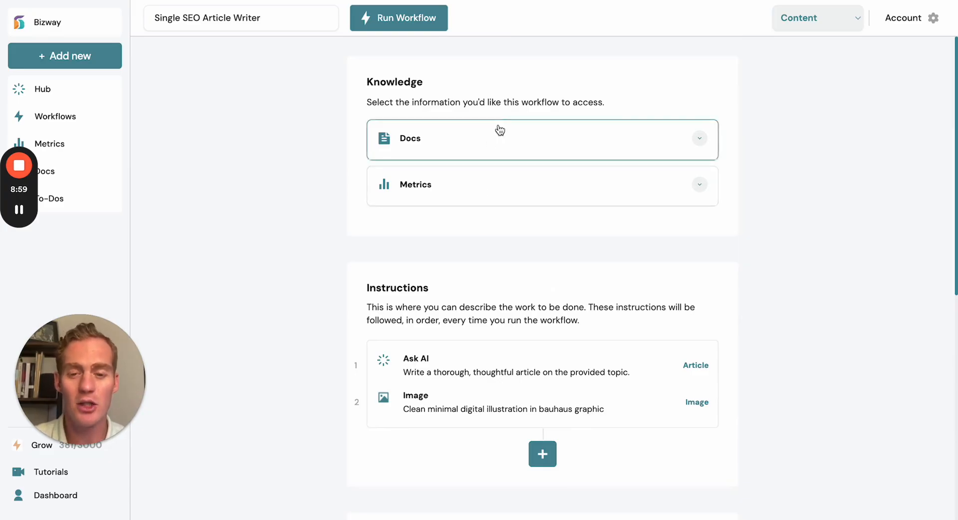
- Run the Single SEO Article Writer workflow with the text guidance "7 Best AI Workflow Automation Tools"
left_click(444, 18)
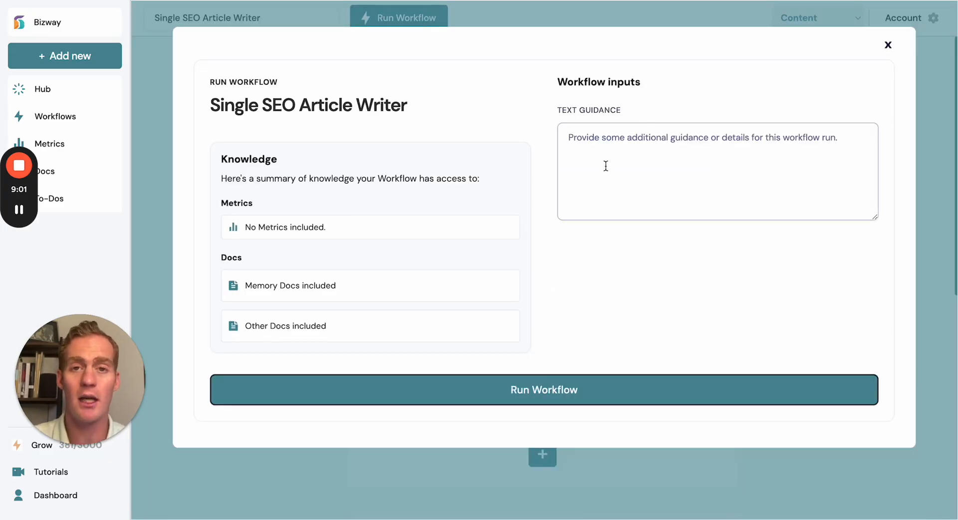
type("7 B")
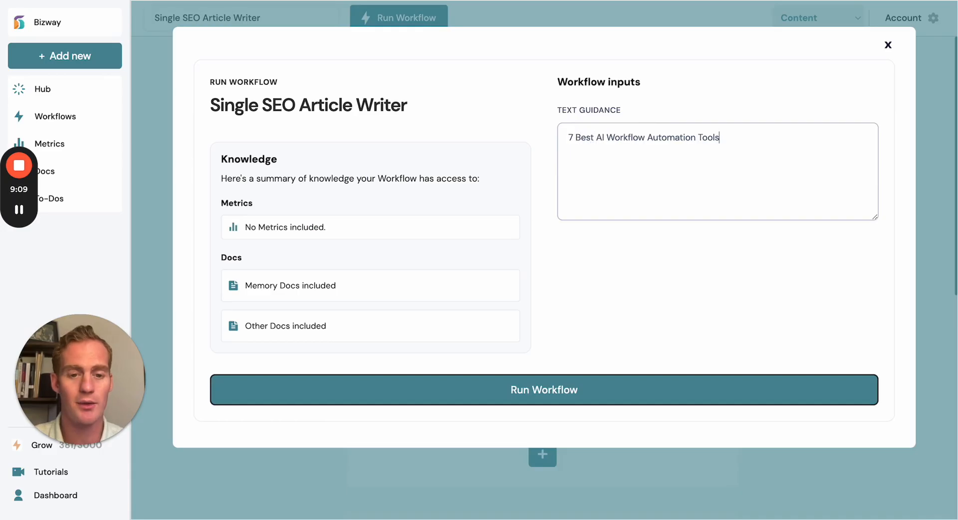
left_click(565, 396)
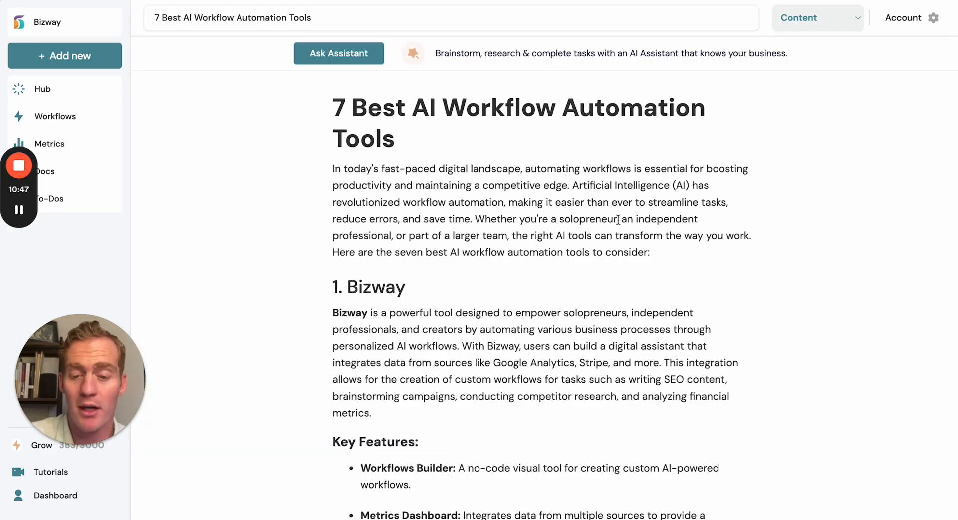
- Read through the generated article from its title and introduction to the conclusion and the thumbnail image
left_click(423, 118)
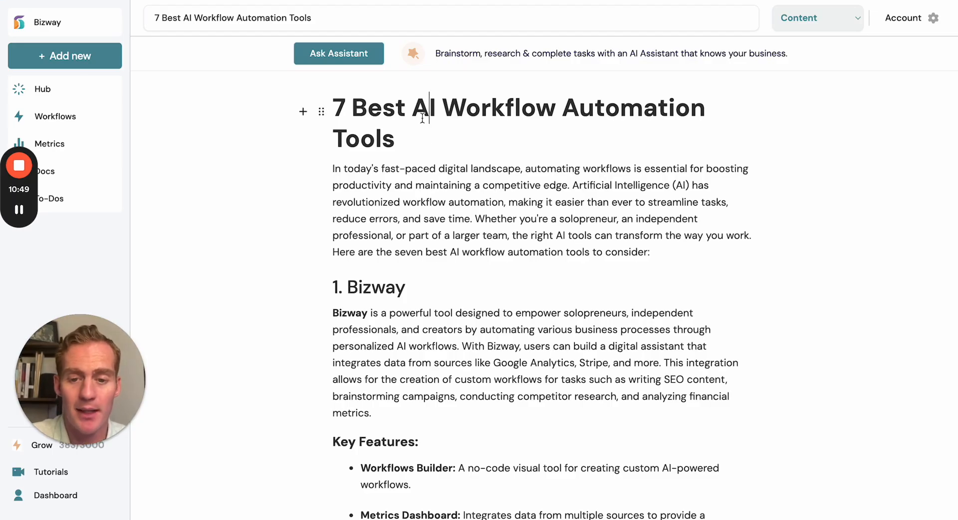
left_click(509, 203)
scroll(509, 202, "down", 3)
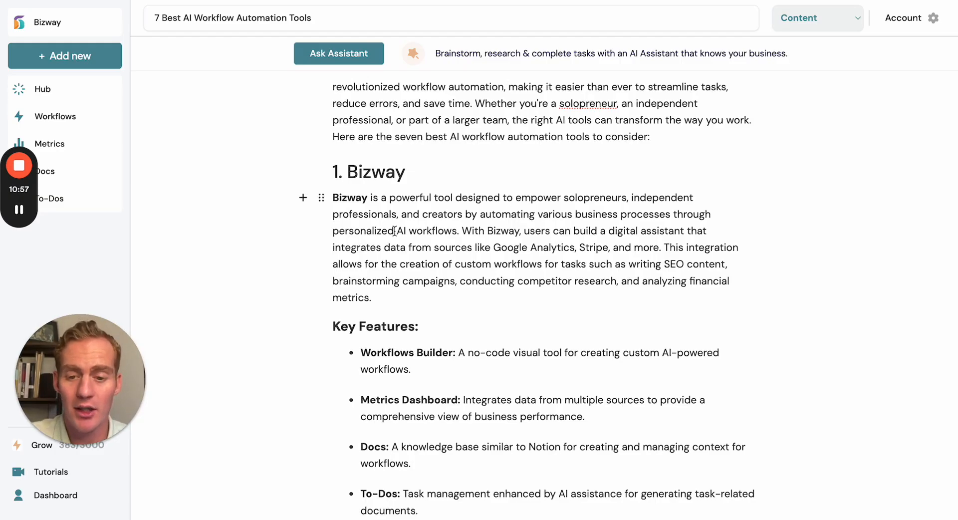
scroll(488, 236, "down", 6)
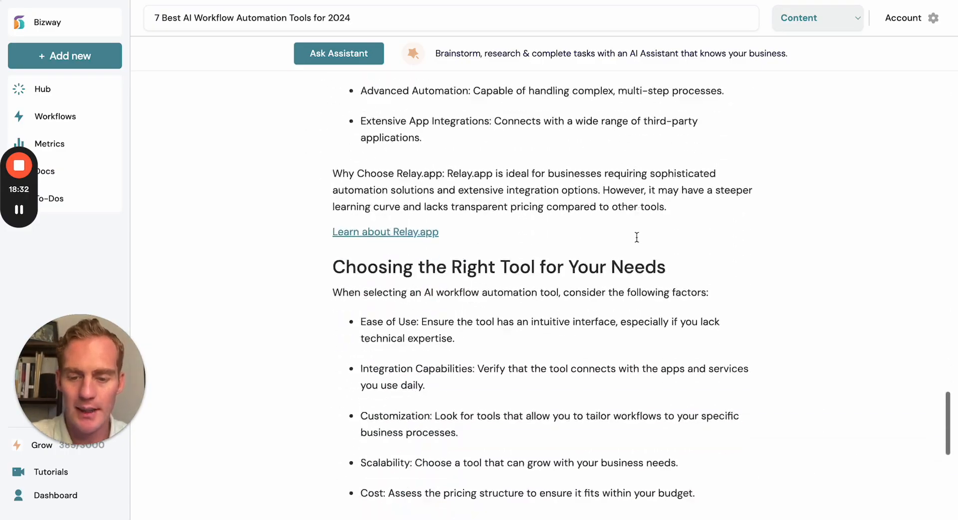
scroll(573, 235, "down", 10)
scroll(637, 237, "down", 2)
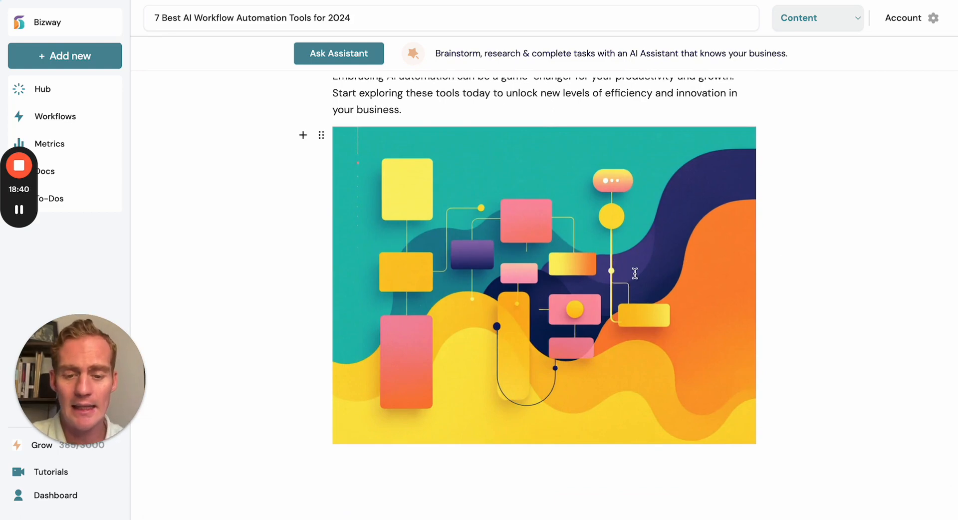
scroll(660, 301, "up", 1)
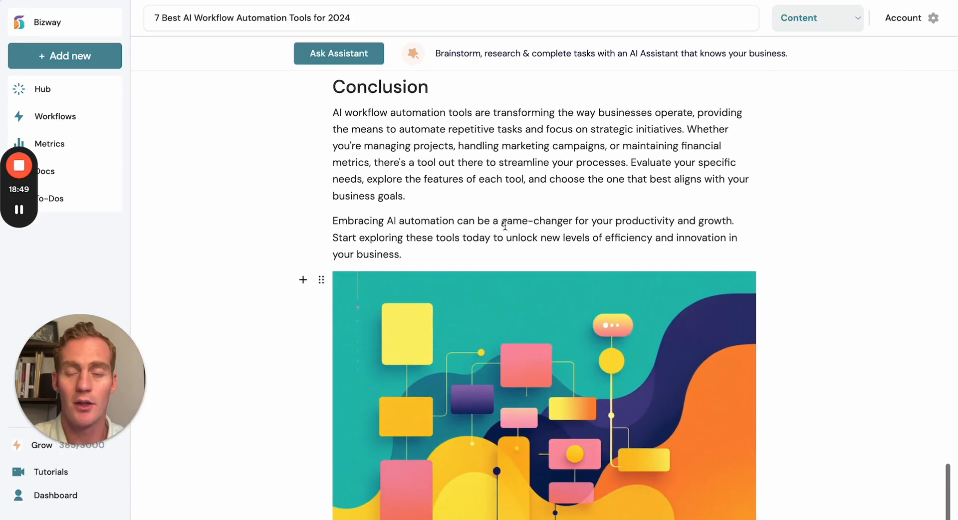
- Open an assistant chat beside the article and name it "Seo Article Assistant"
left_click(450, 49)
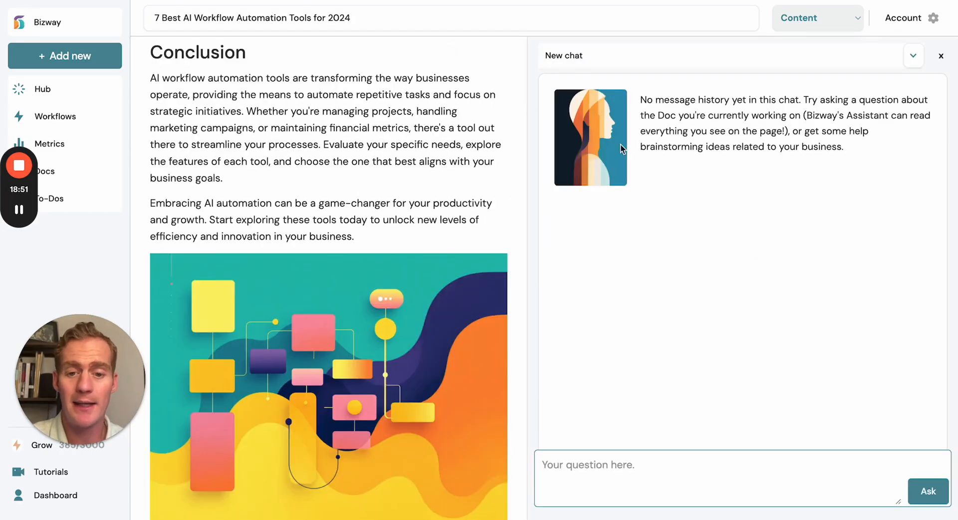
left_click(617, 62)
type("Seo Article")
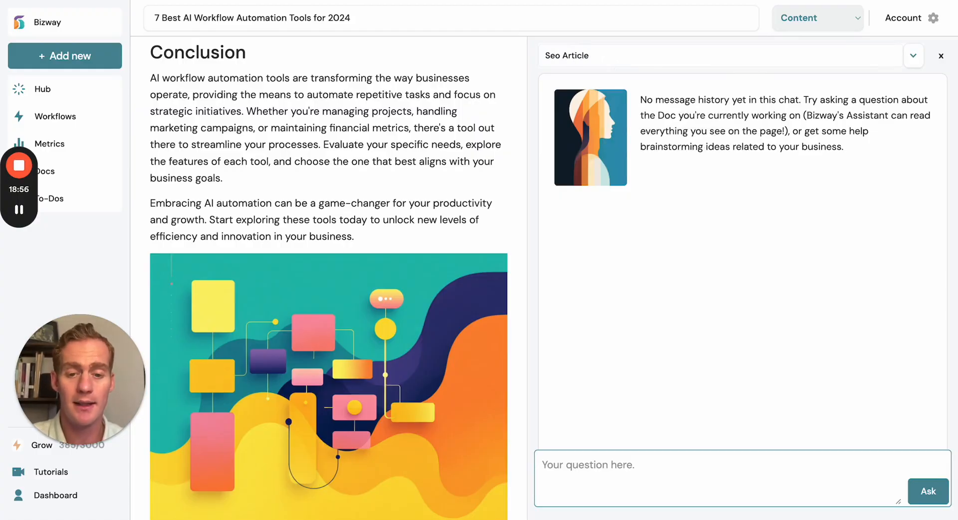
type(" Assistant")
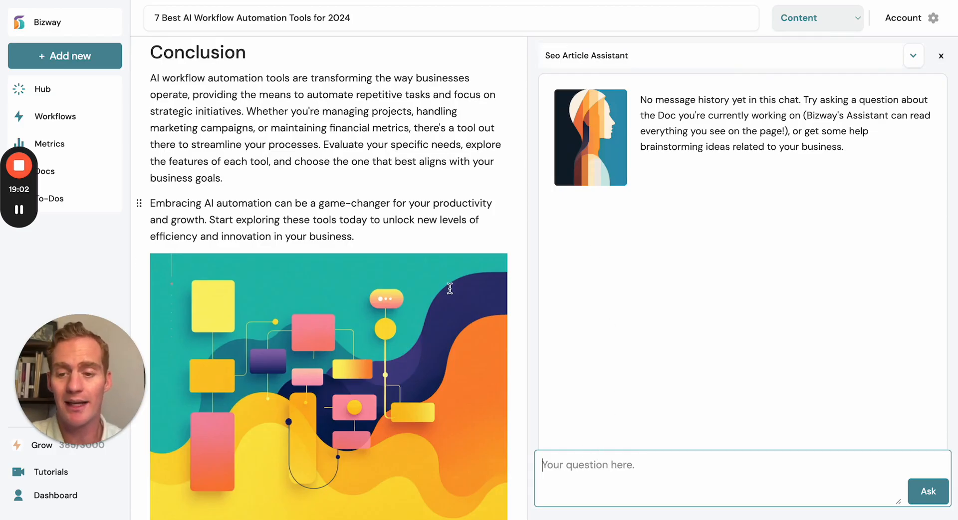
- Ask the assistant "Brainstorm 10 more tool options. Present it all in a table." and look through its answer
left_click(592, 460)
type("Brainstorm ")
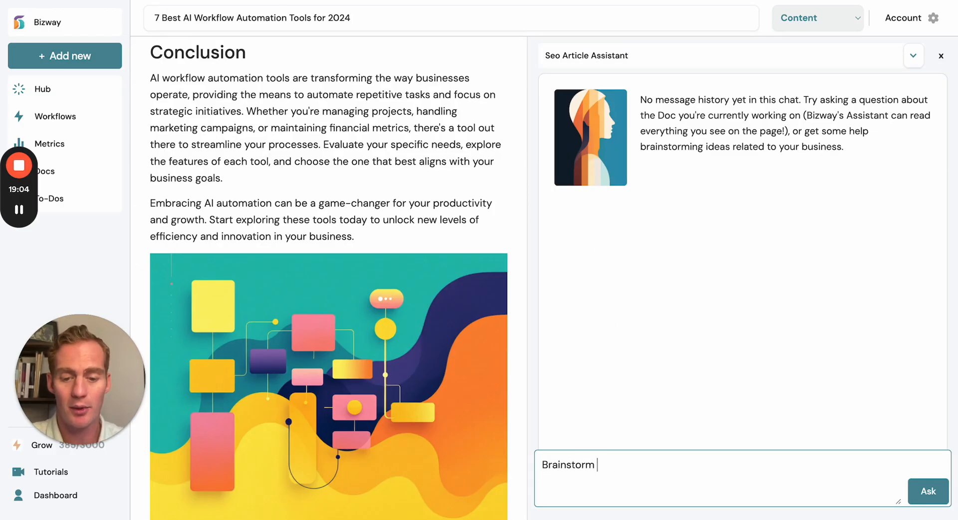
type("10 more ")
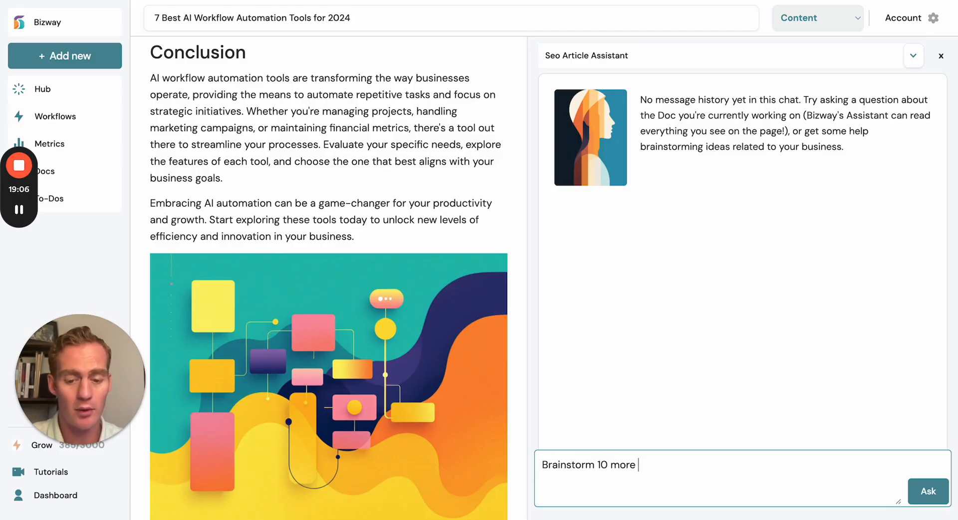
type("ide")
key("BackSpace")
key("BackSpace")
type("tools")
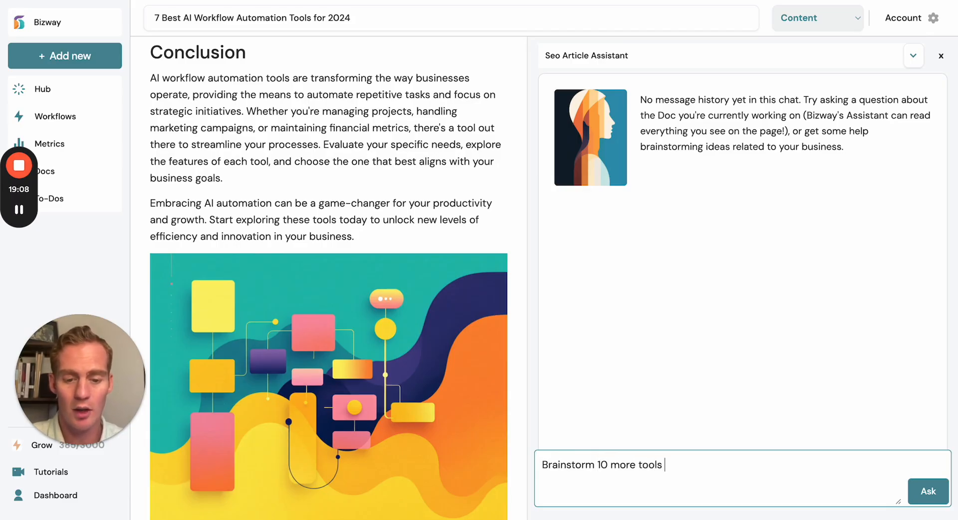
key("BackSpace")
type("options. Present it all in a table.")
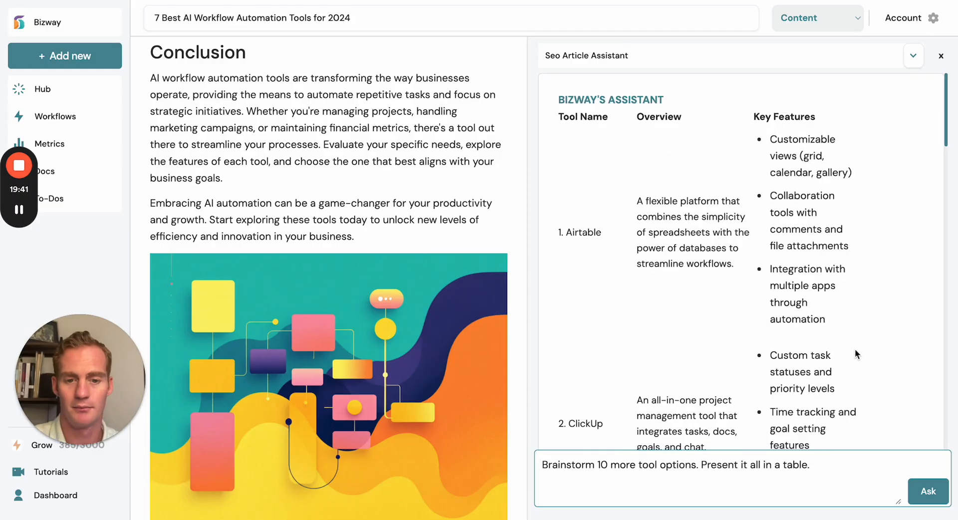
scroll(855, 349, "down", 8)
scroll(855, 349, "down", 10)
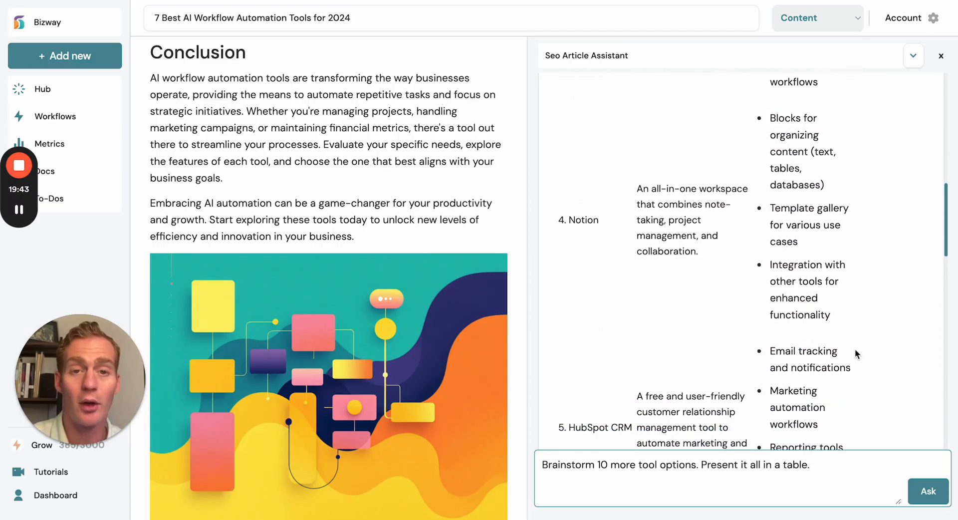
scroll(855, 348, "down", 6)
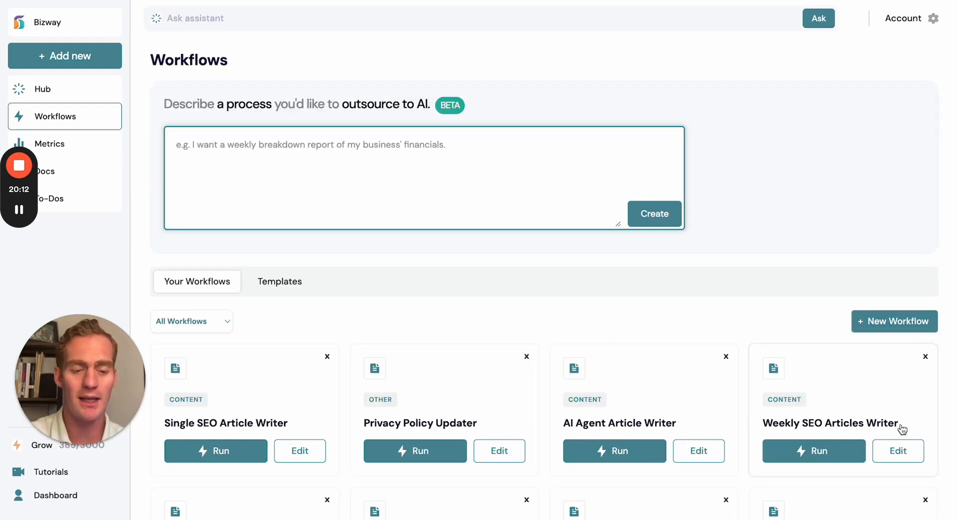
- Open the Weekly SEO Articles Writer workflow for editing and select the SEO Content Example doc in its knowledge
left_click(889, 447)
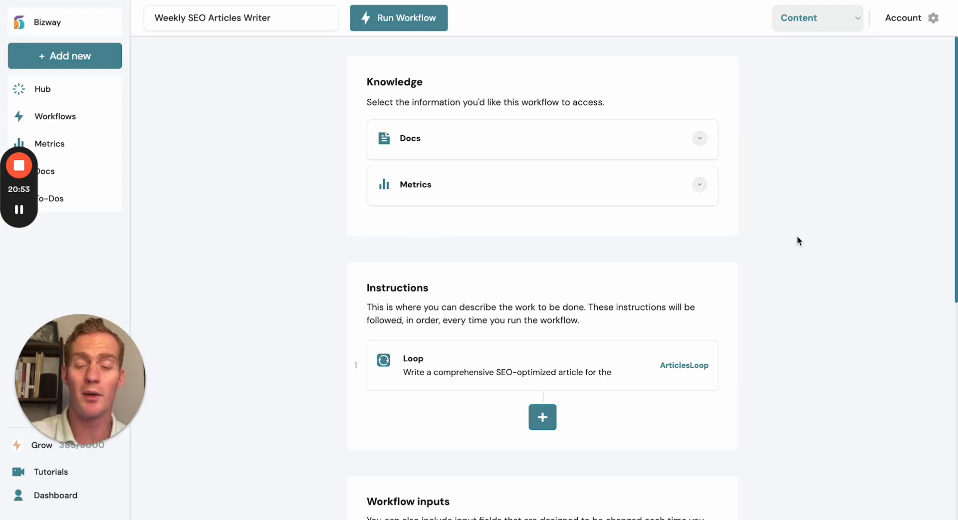
left_click(641, 153)
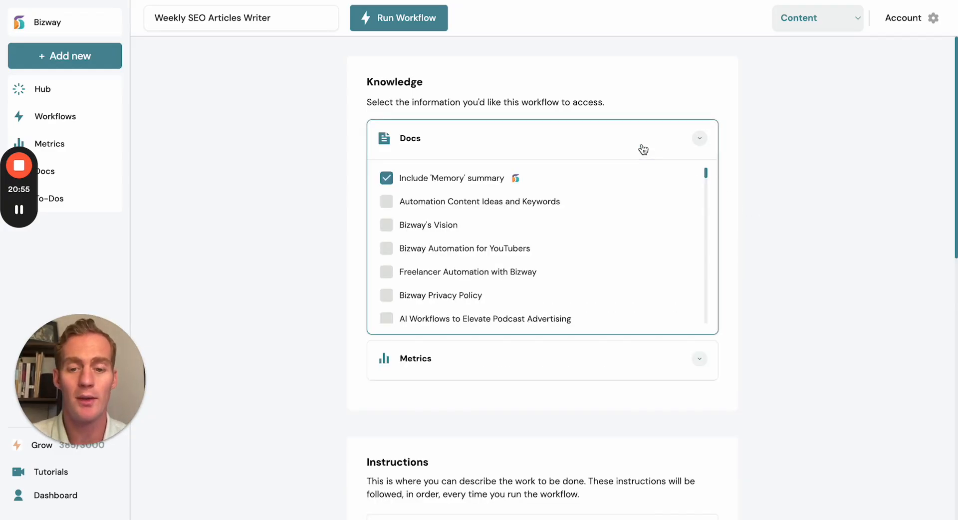
scroll(494, 216, "down", 10)
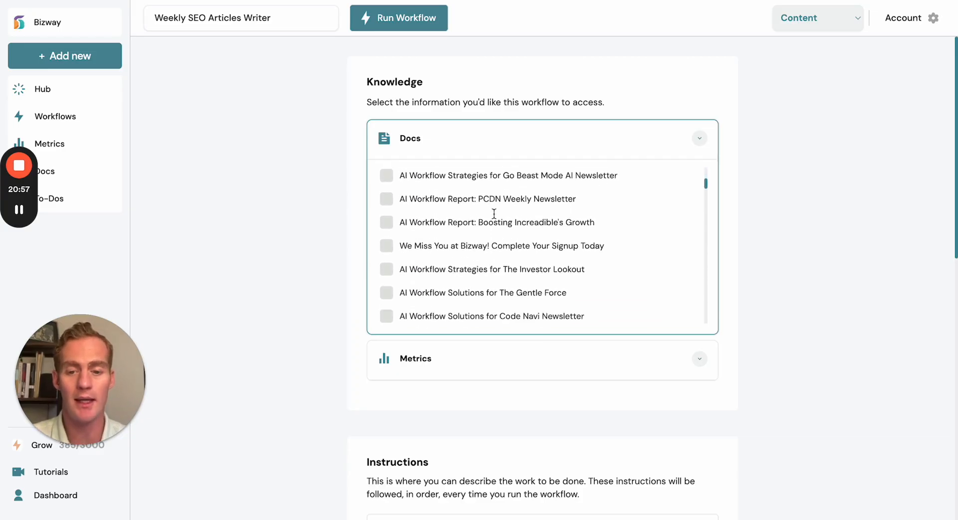
scroll(494, 215, "down", 12)
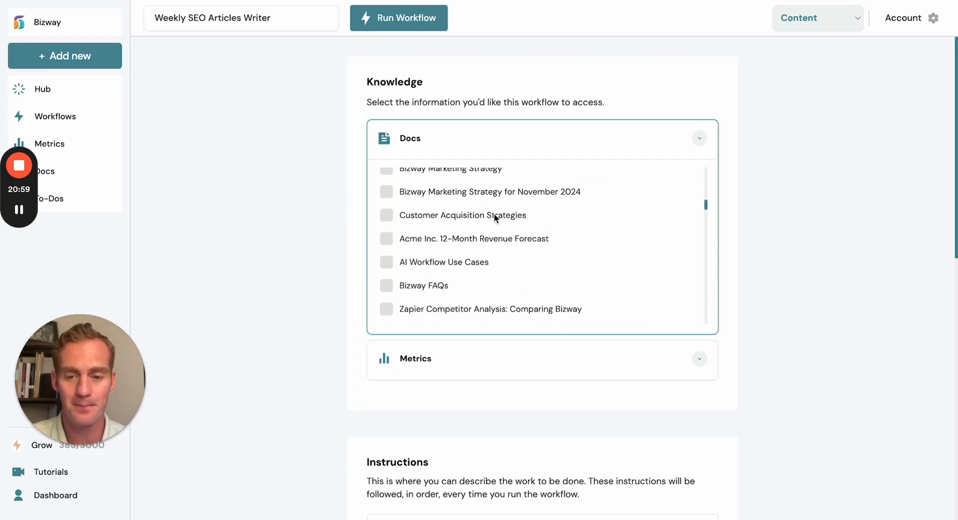
scroll(494, 214, "down", 4)
scroll(494, 216, "up", 1)
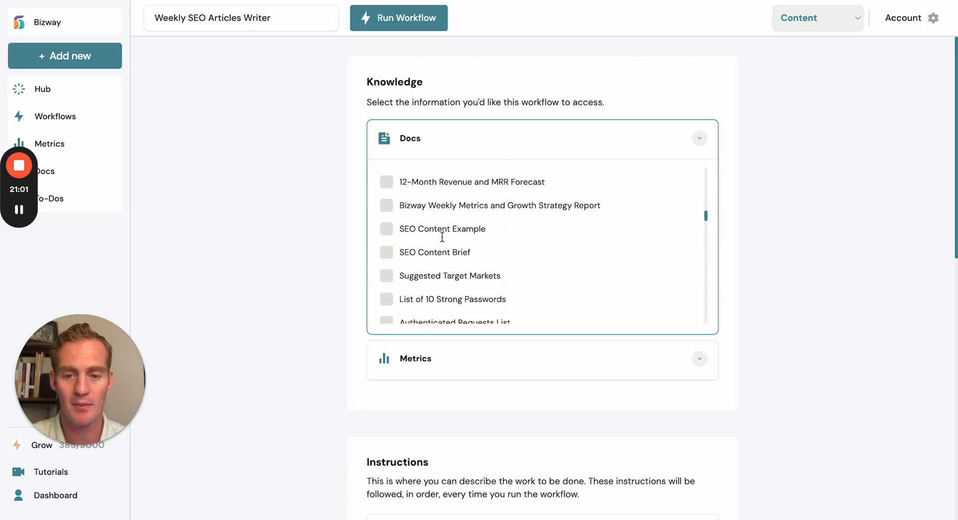
left_click(386, 229)
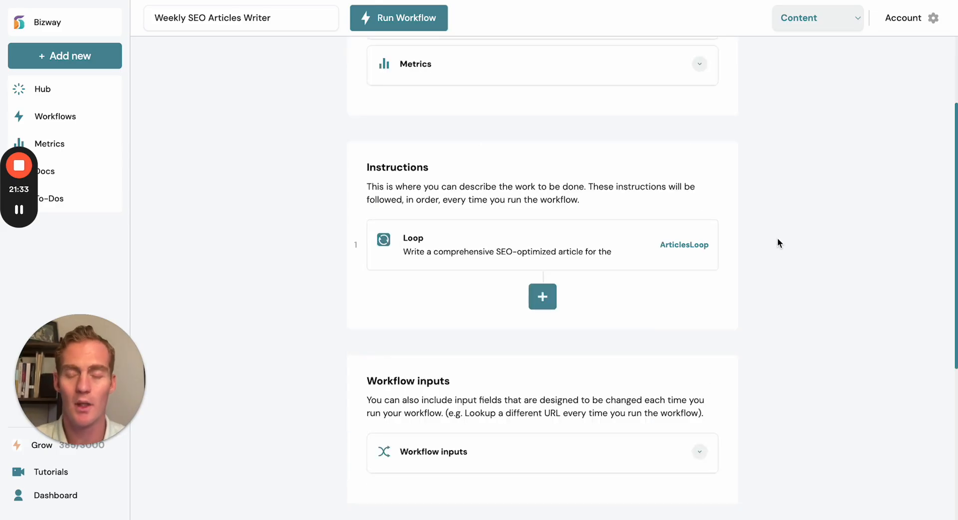
- Review the Loop module's instruction and output settings without changing them, and examine the enabled workflow input types
left_click(547, 254)
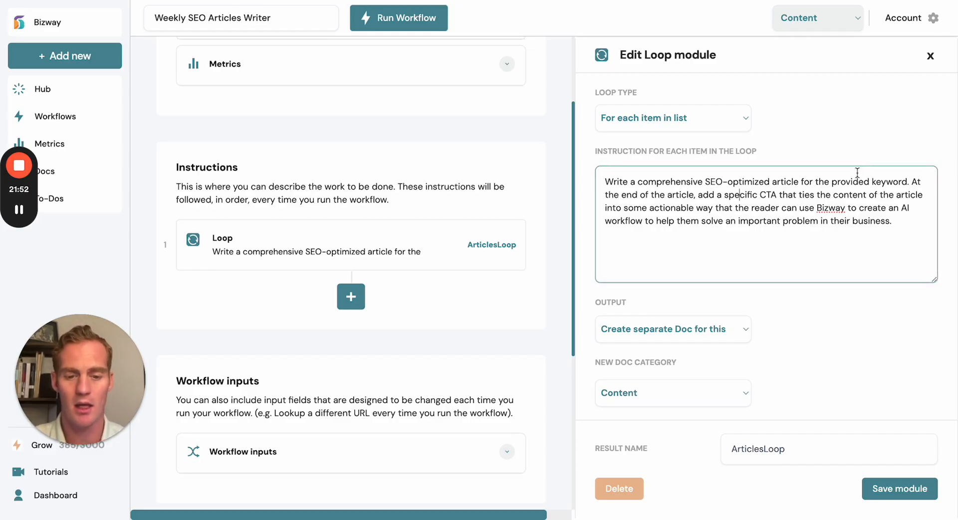
left_click(717, 366)
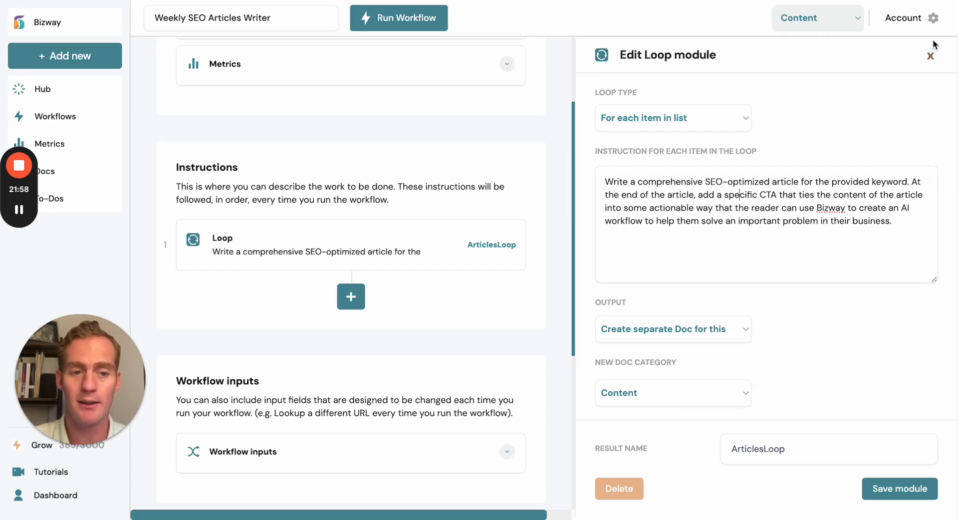
left_click(931, 58)
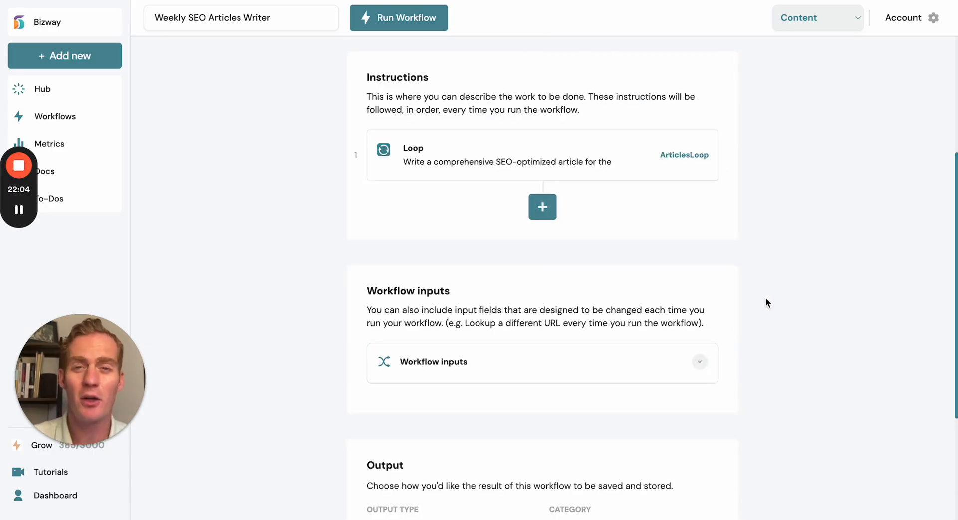
left_click(651, 370)
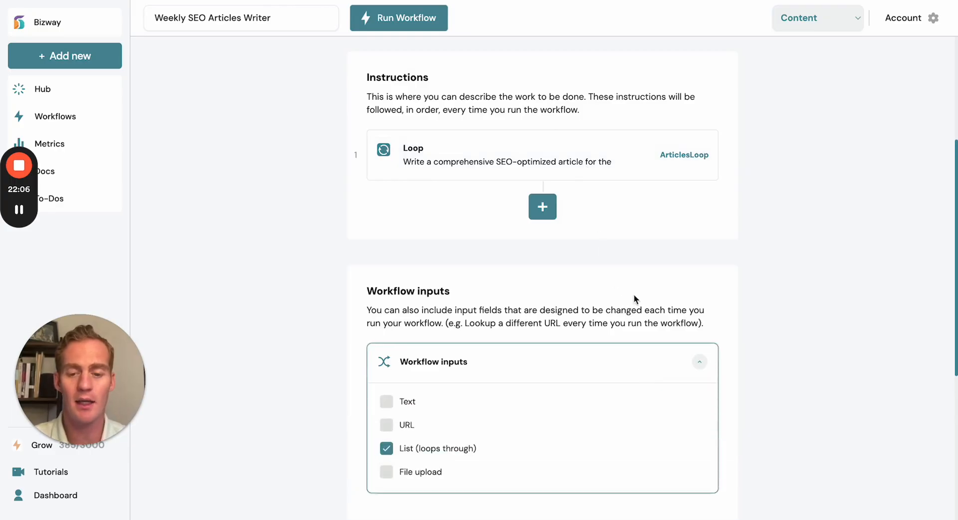
scroll(749, 283, "down", 2)
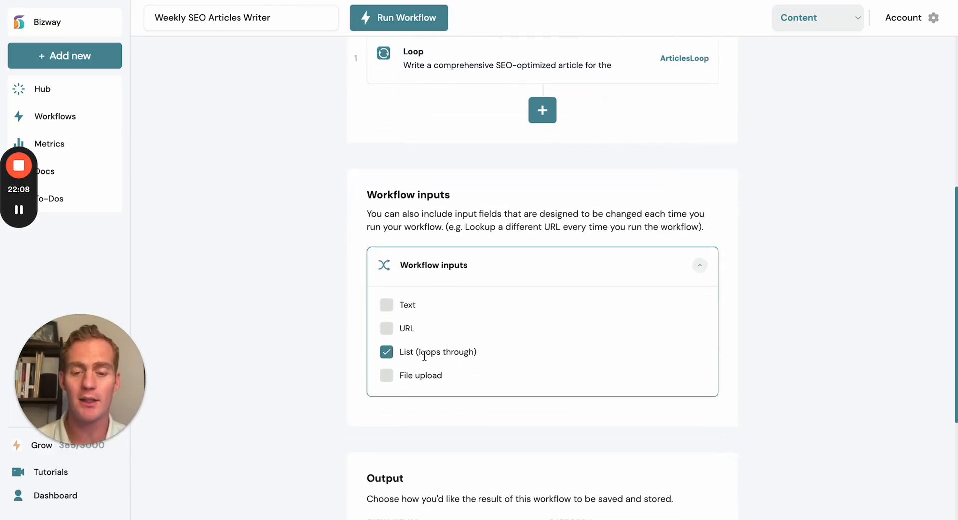
left_click(418, 24)
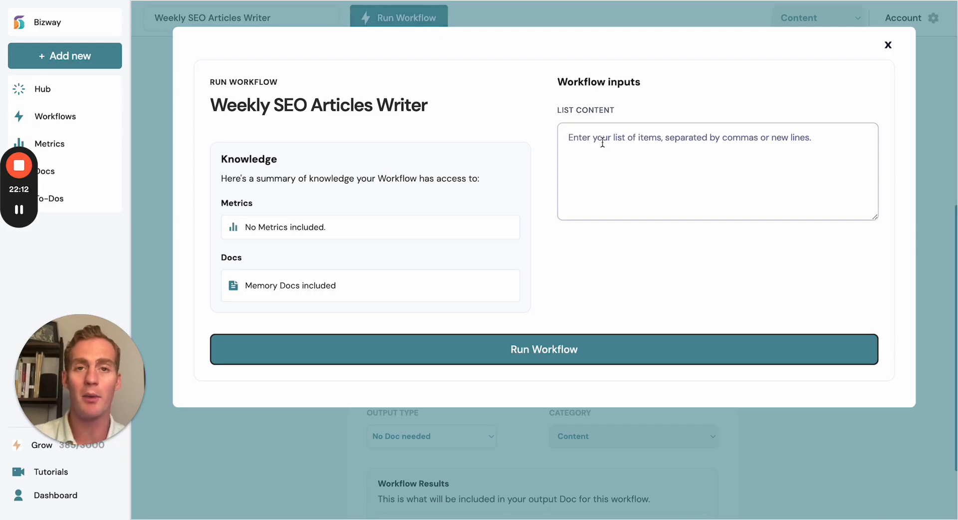
type("7 Best")
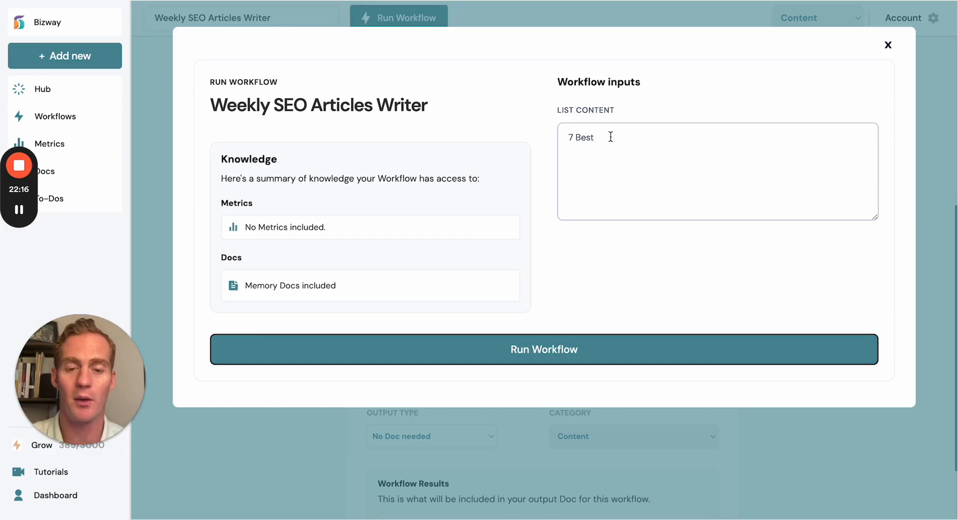
key("ctrl+a")
key("BackSpace")
left_click(881, 55)
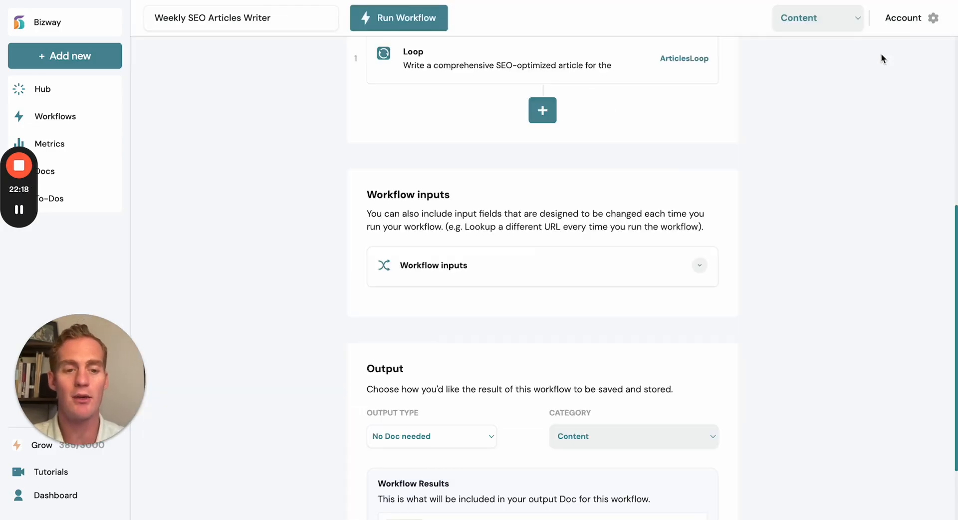
- Change the workflow's enabled input from List to Text and close the Ask AI module without editing its instruction
scroll(726, 200, "up", 2)
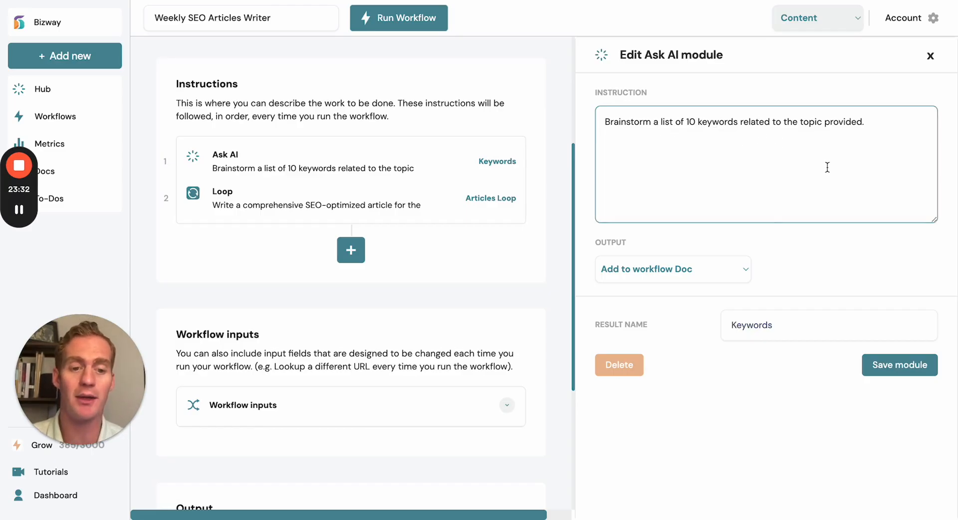
left_click(484, 301)
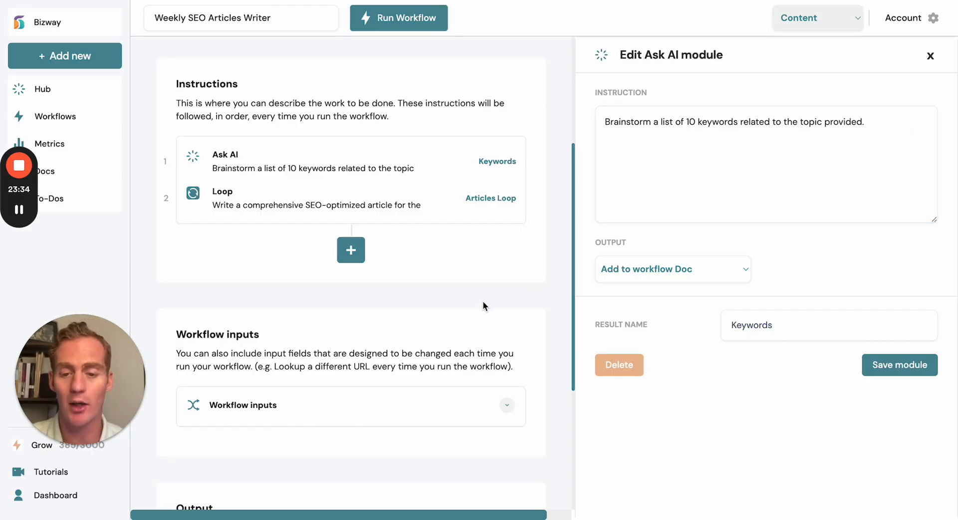
scroll(483, 301, "down", 1)
left_click(439, 359)
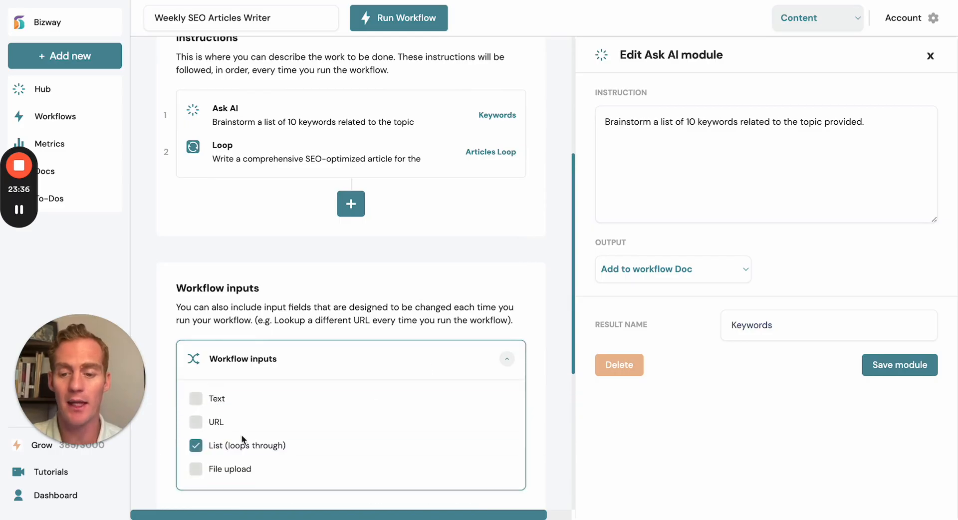
left_click(196, 445)
left_click(195, 399)
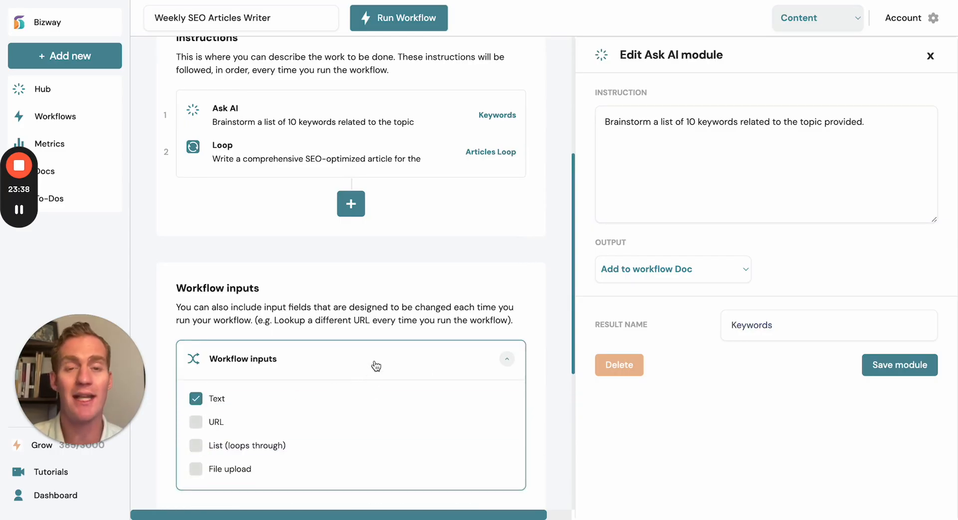
left_click(375, 366)
left_click(809, 121)
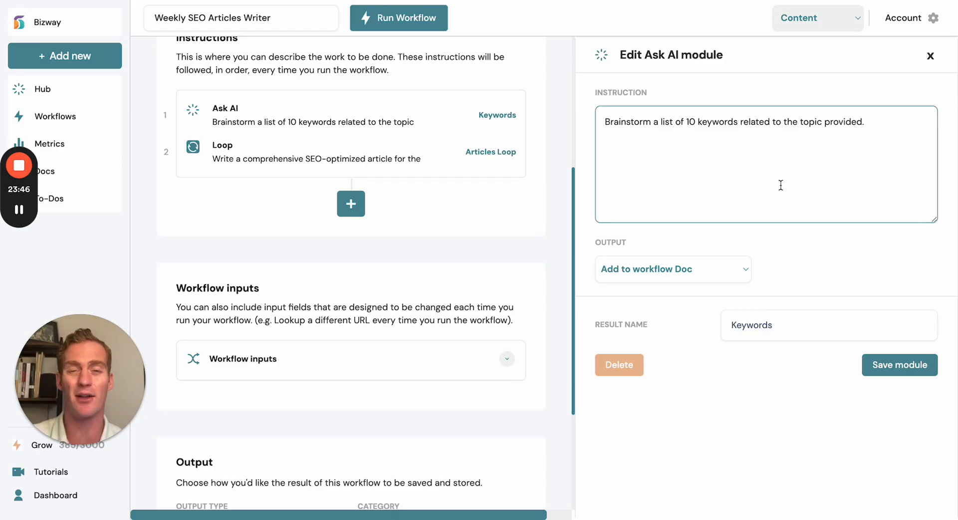
left_click(930, 56)
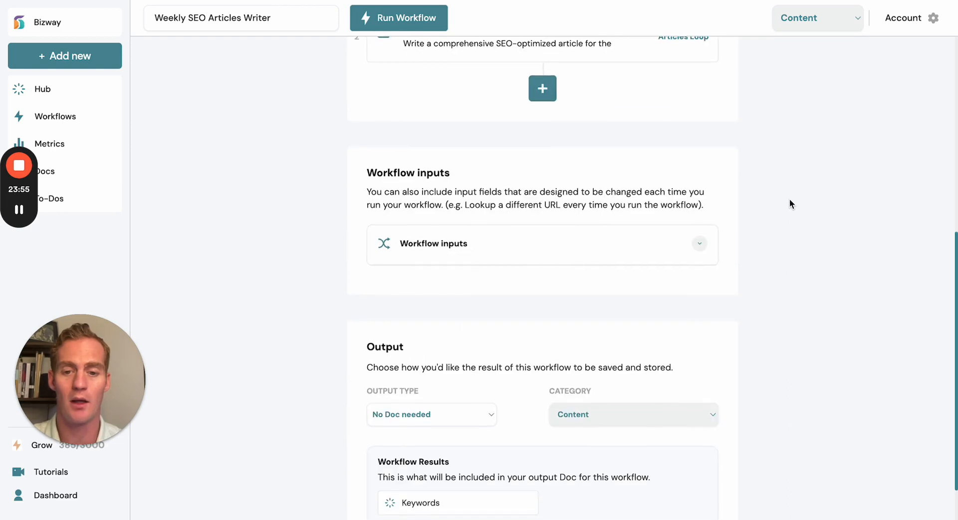
- Set the workflow's output type to Edit existing Doc, with Automation Content Ideas and Keywords as the selected doc
scroll(789, 203, "down", 2)
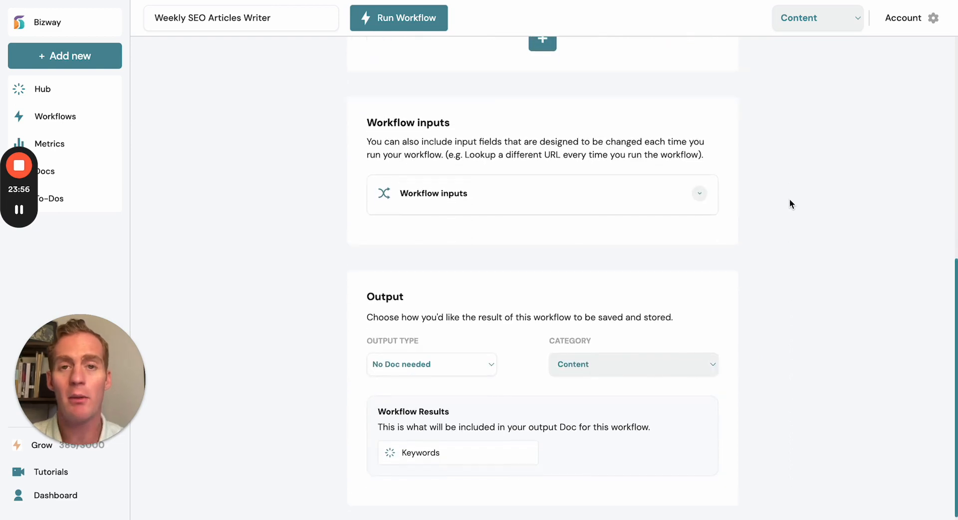
scroll(790, 203, "up", 1)
scroll(789, 203, "down", 1)
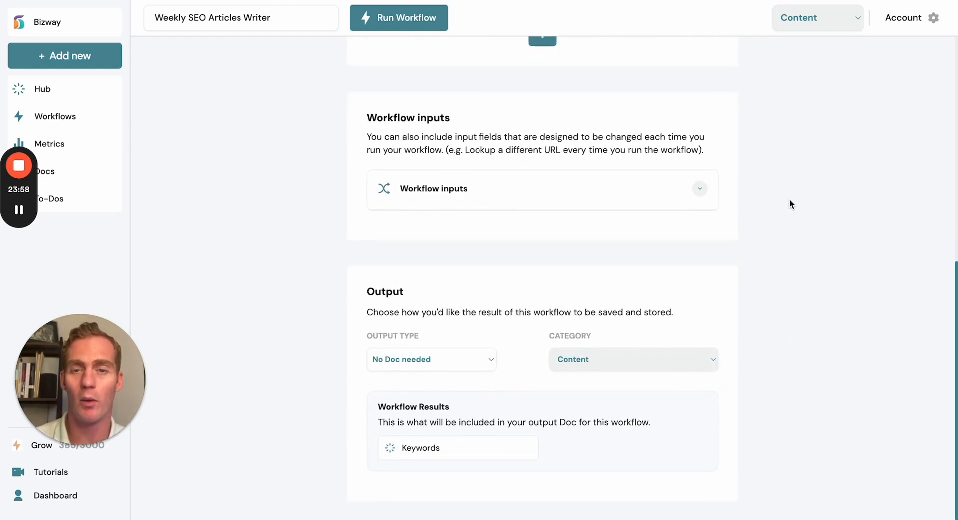
left_click(433, 360)
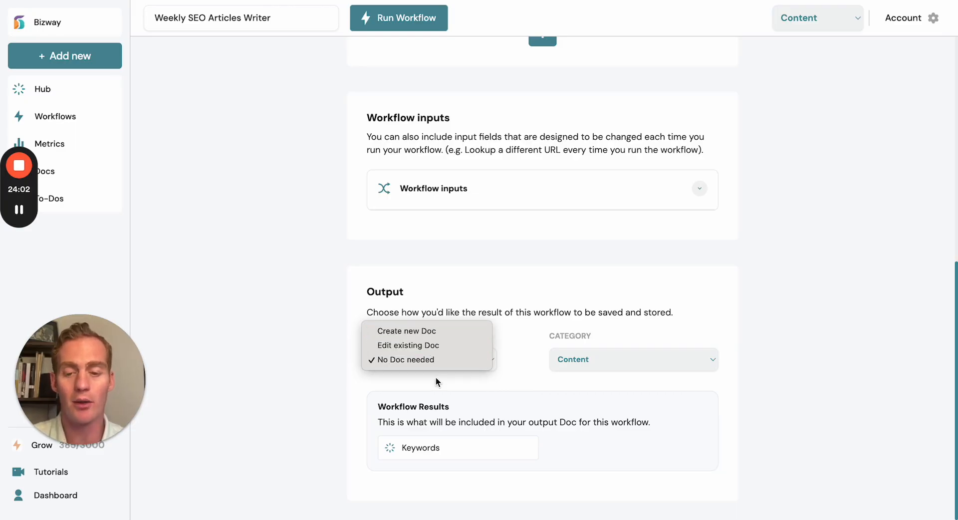
left_click(437, 346)
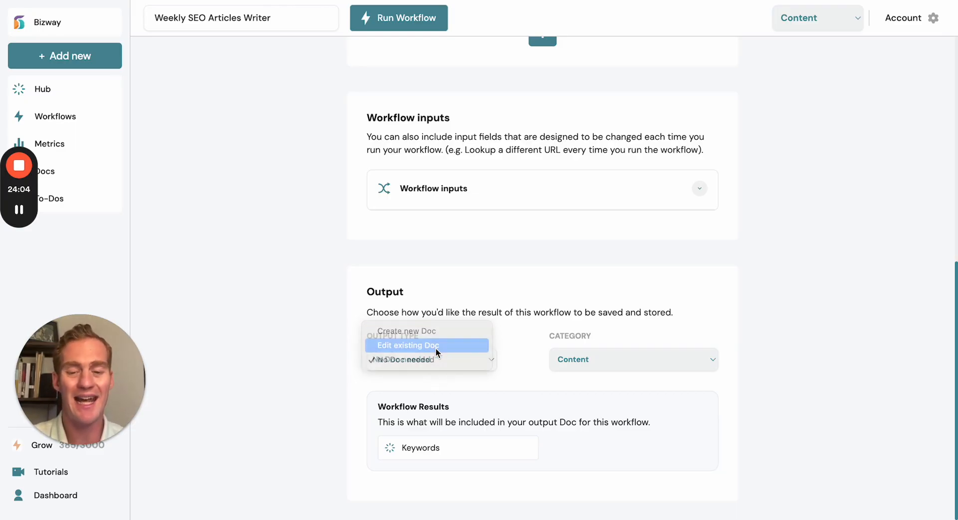
scroll(813, 285, "down", 3)
scroll(813, 283, "down", 2)
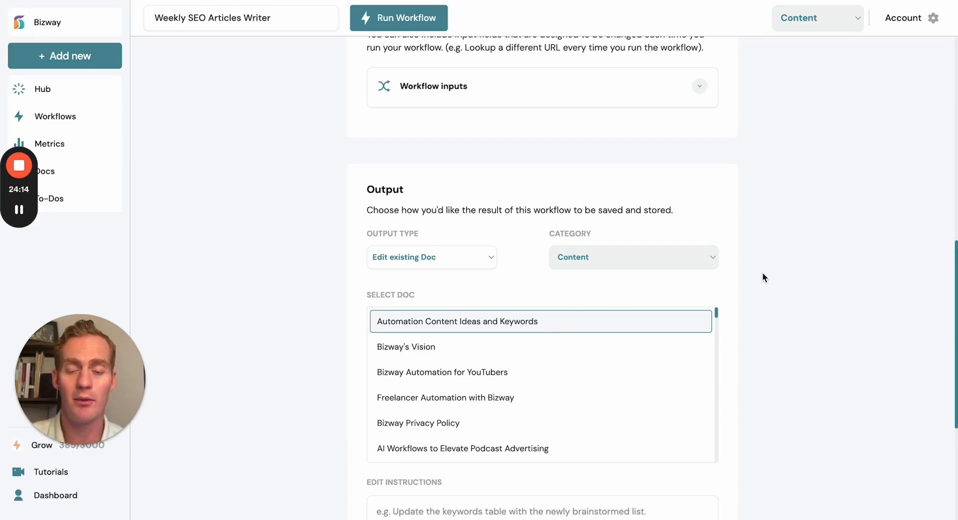
- Enter the output doc's edit instructions as "Update the keywords table by adding the new 10 keywords."
scroll(762, 272, "down", 4)
left_click(594, 360)
left_click(753, 311)
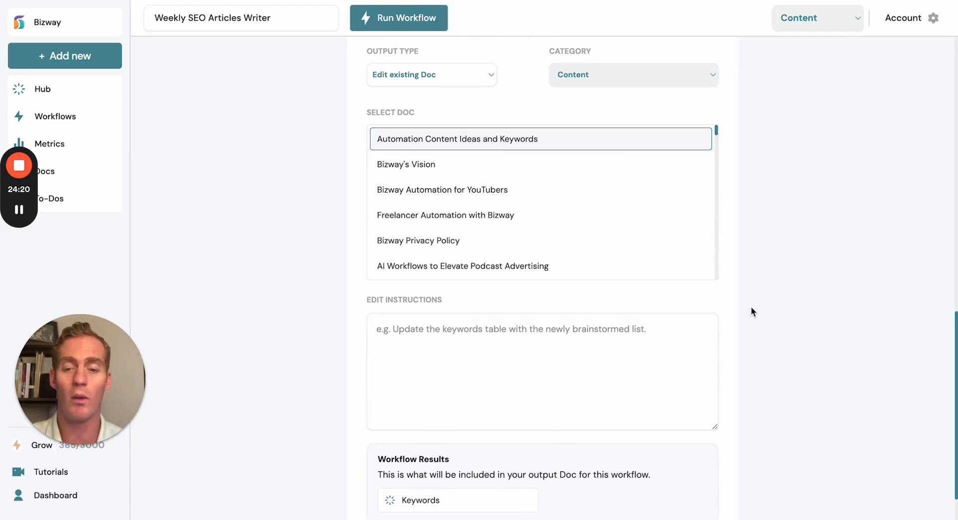
scroll(751, 307, "up", 3)
scroll(751, 307, "down", 4)
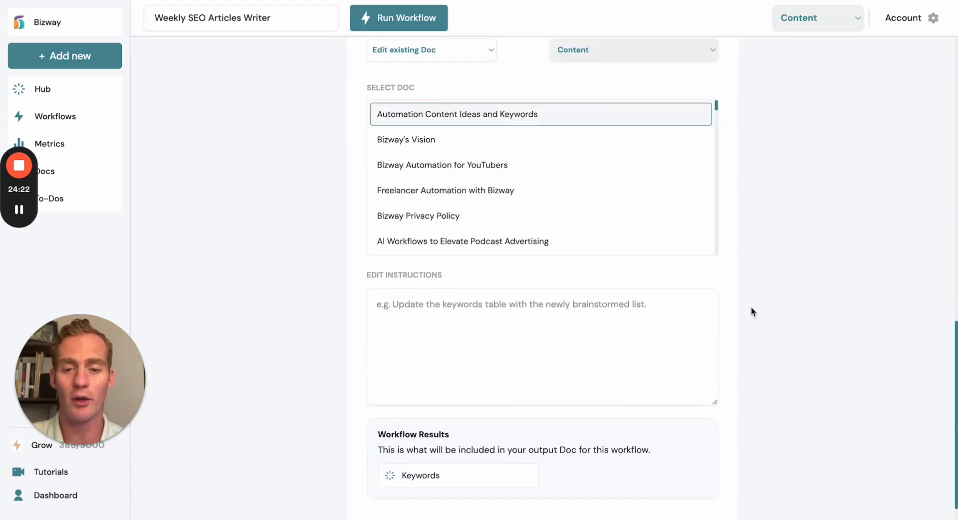
type("Update th")
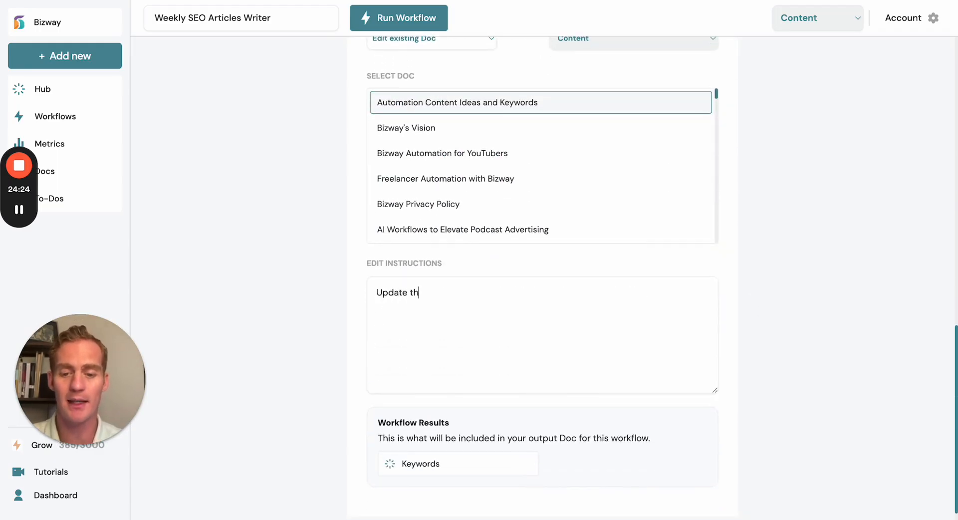
type("e keywords table")
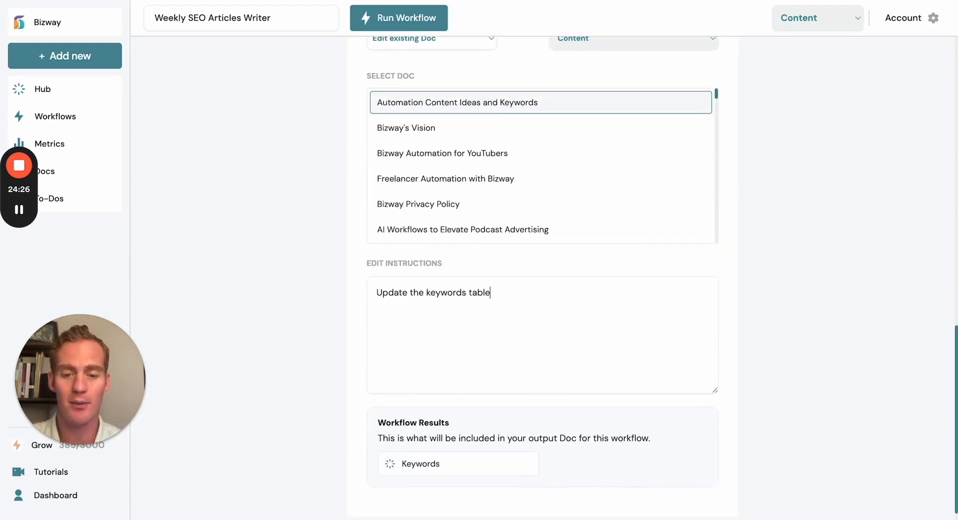
type(" by adding the new")
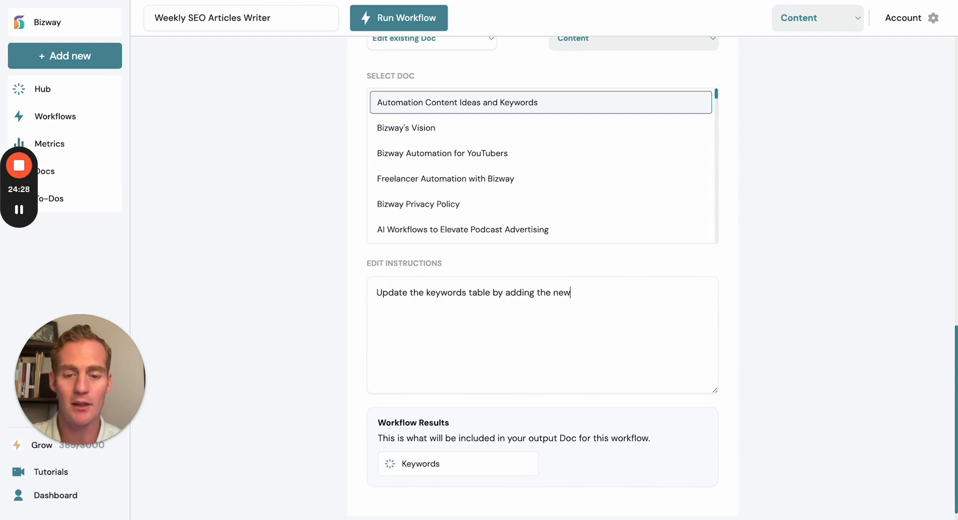
type(" 10 keywrods")
key("BackSpace")
key("BackSpace")
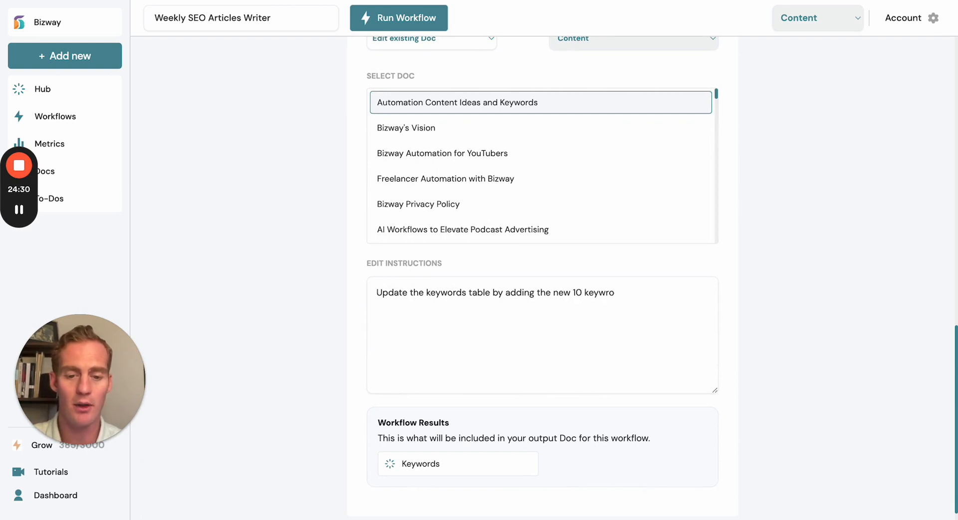
type("ds.")
scroll(776, 340, "down", 1)
scroll(776, 340, "up", 2)
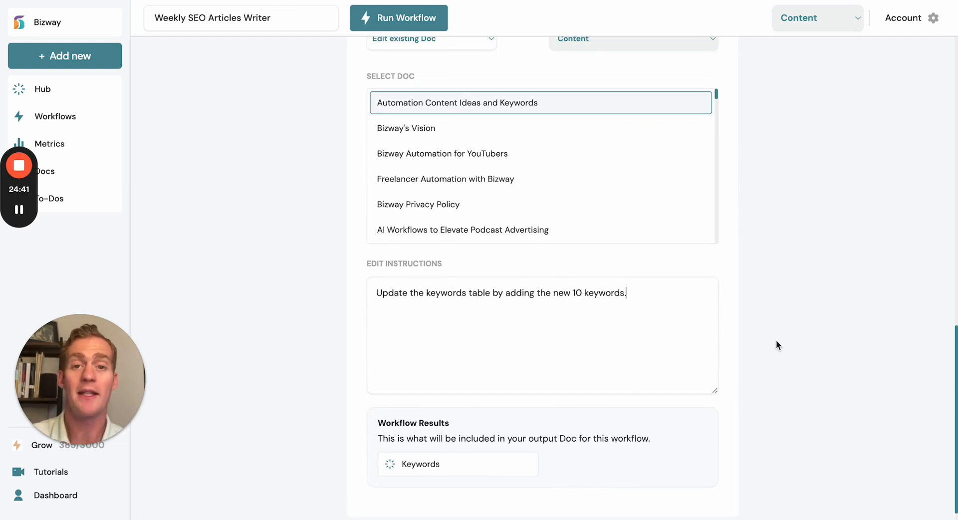
- Run the Weekly SEO Articles Writer workflow with the text guidance "No-Code AI Writing Tools"
scroll(777, 341, "up", 8)
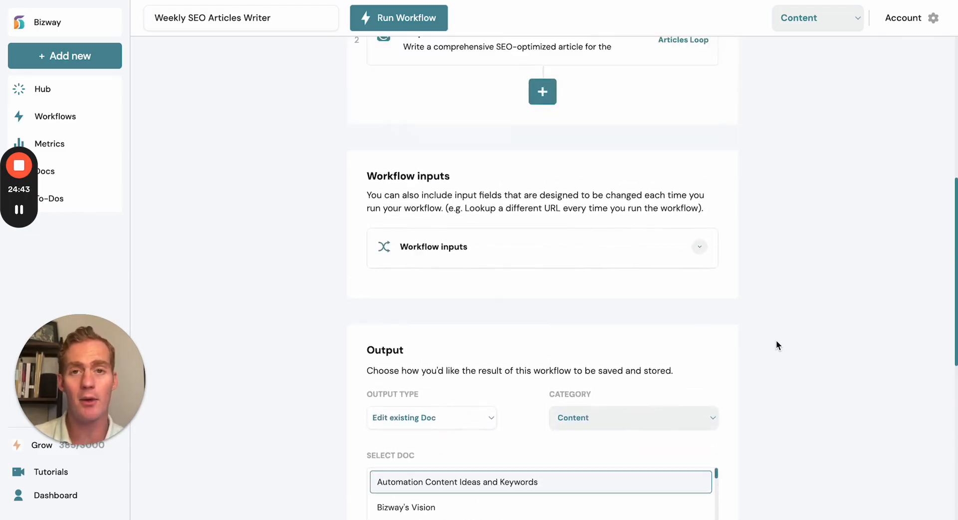
scroll(776, 345, "up", 2)
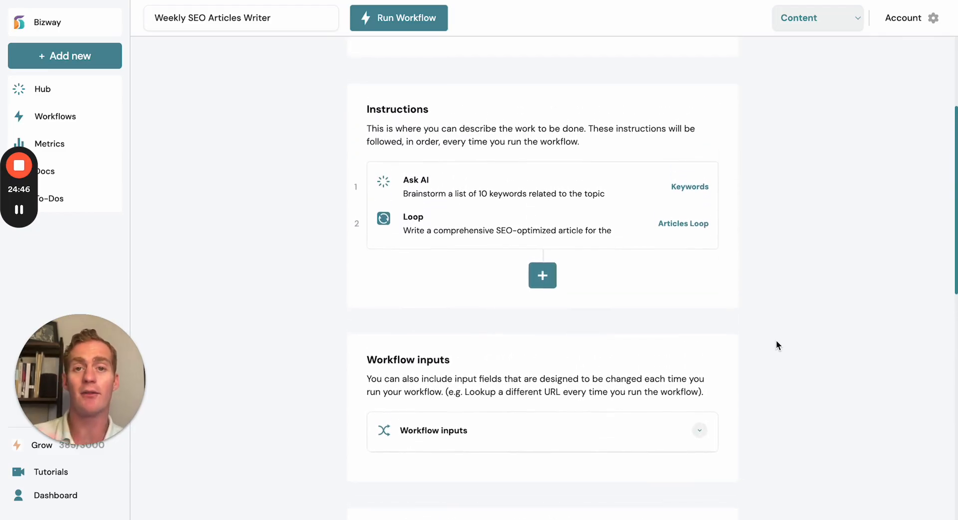
scroll(777, 344, "up", 1)
scroll(777, 340, "up", 2)
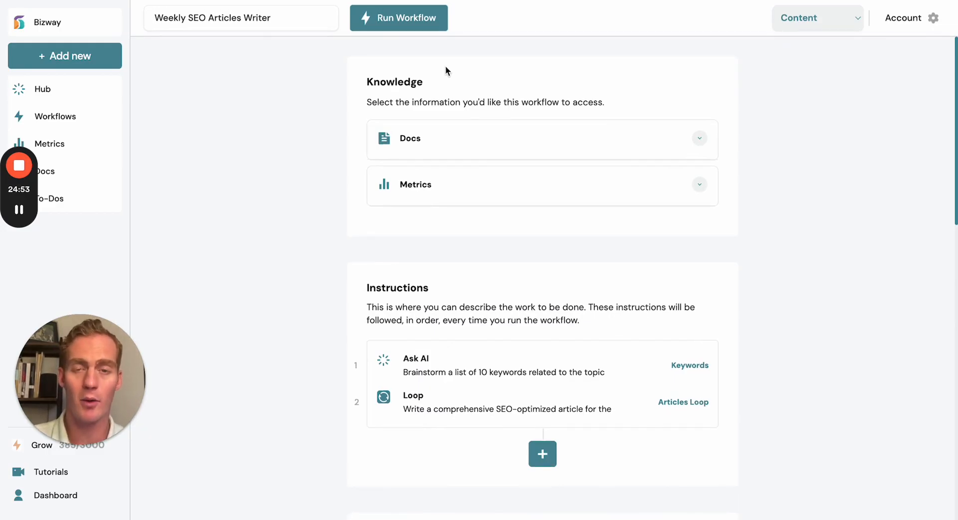
left_click(418, 22)
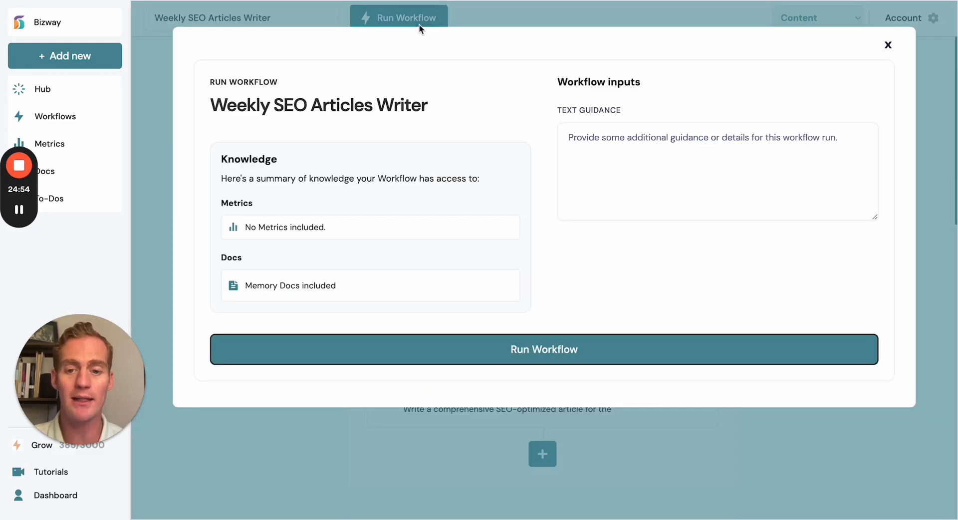
left_click(605, 152)
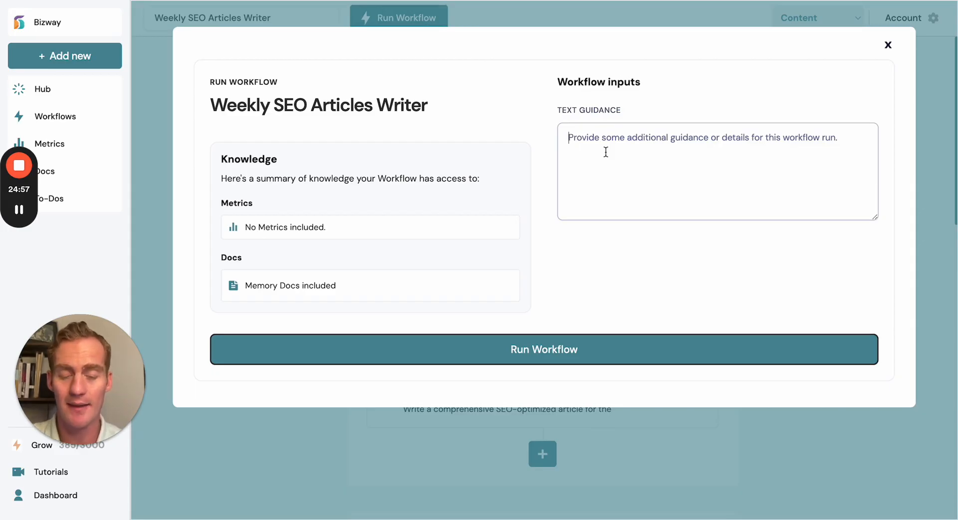
type("No-Code ")
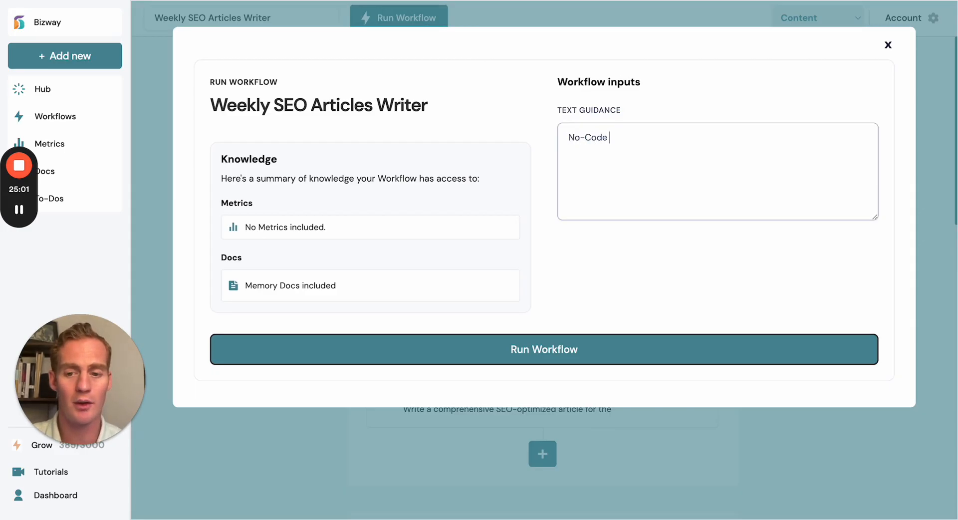
type("AI Writing")
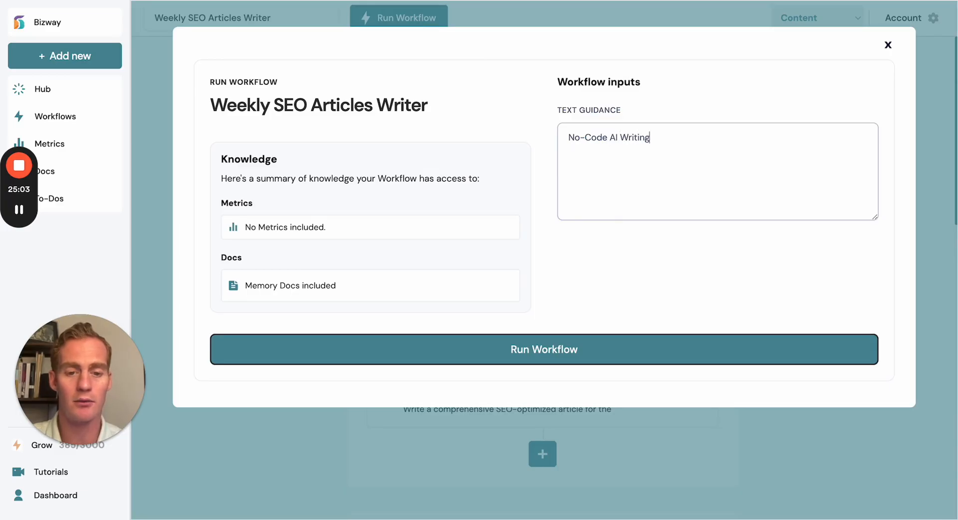
type(" Tools")
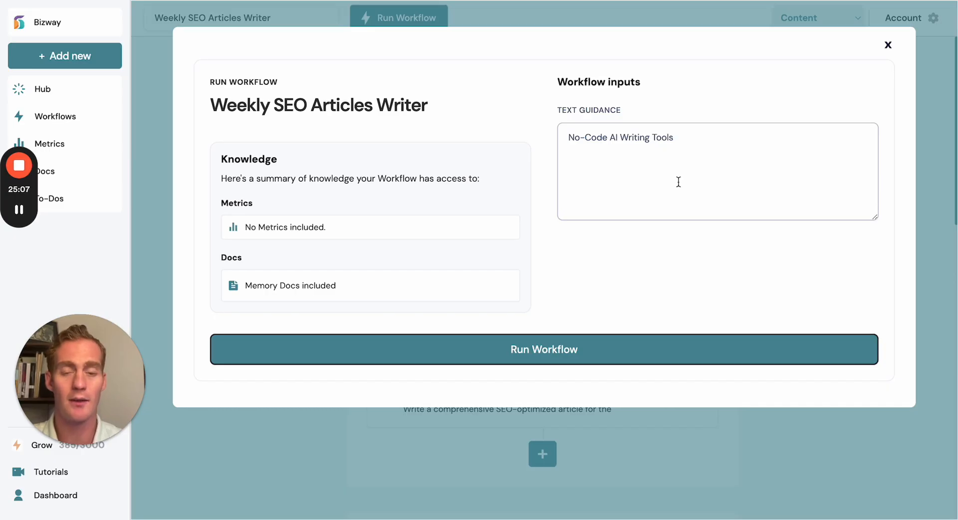
left_click(627, 349)
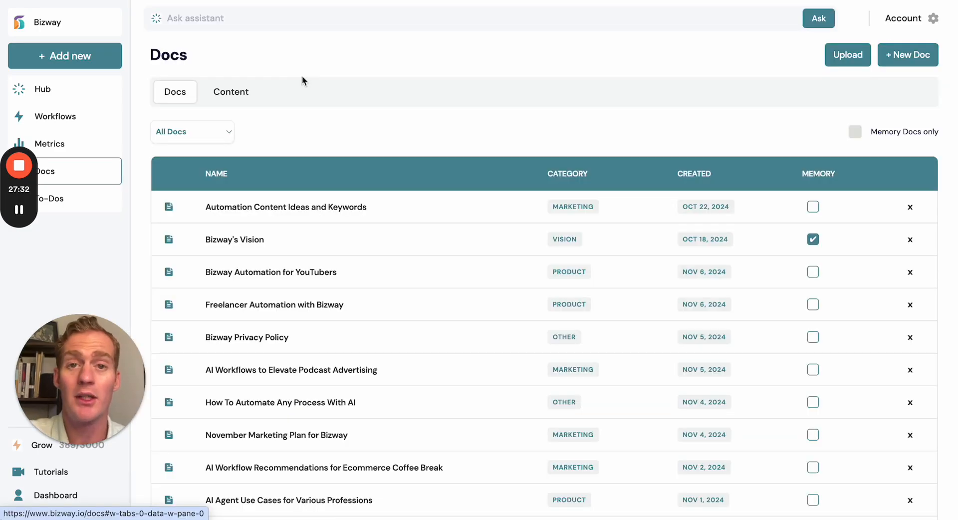
- View the list of content pieces in the Docs library, then return to the general docs list
left_click(230, 100)
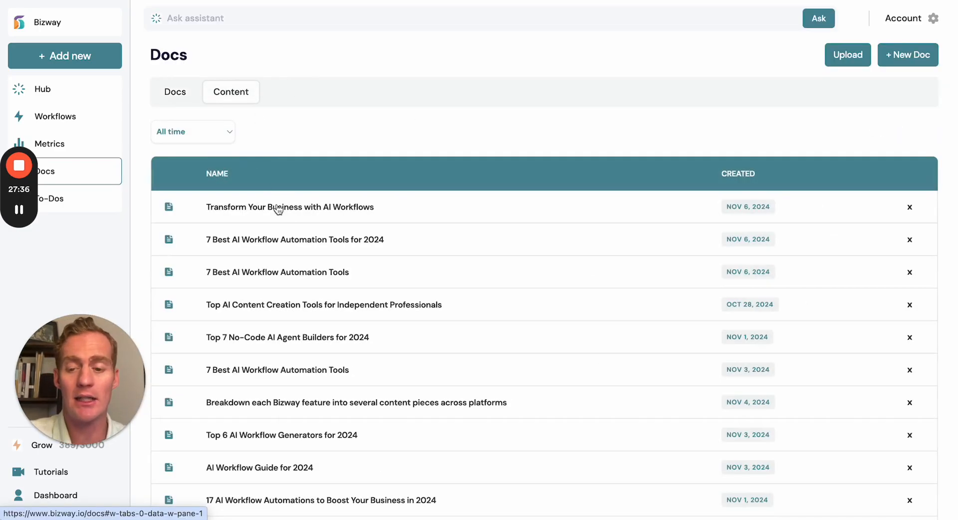
left_click(186, 97)
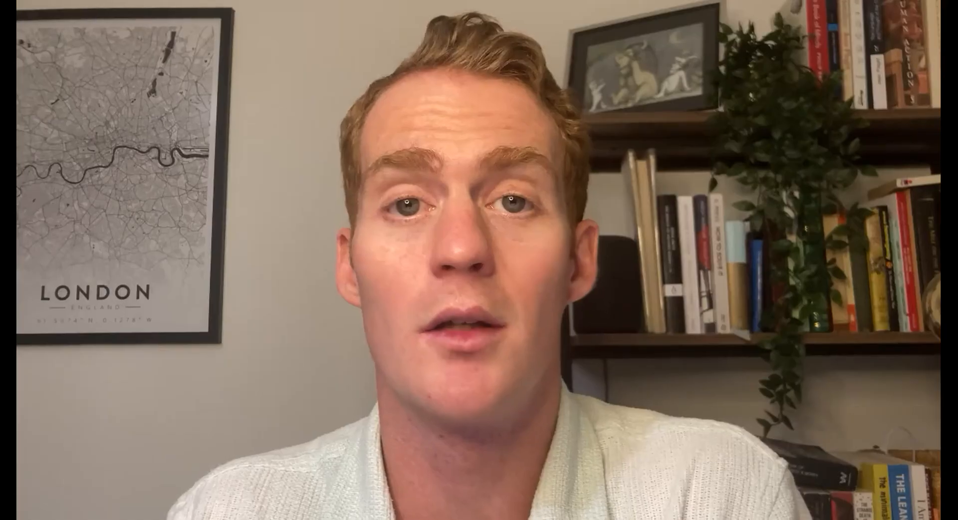